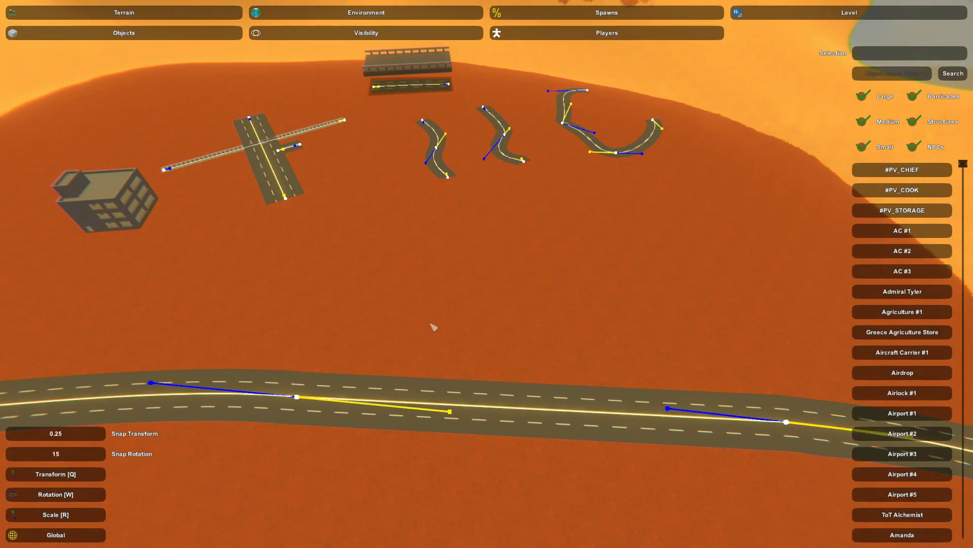
Open the environment's road editor and lay out a new Highway_0 road with three joints on the open ground
{"action": "left_click", "coordinate": [372, 12]}
{"action": "left_click", "coordinate": [384, 34]}
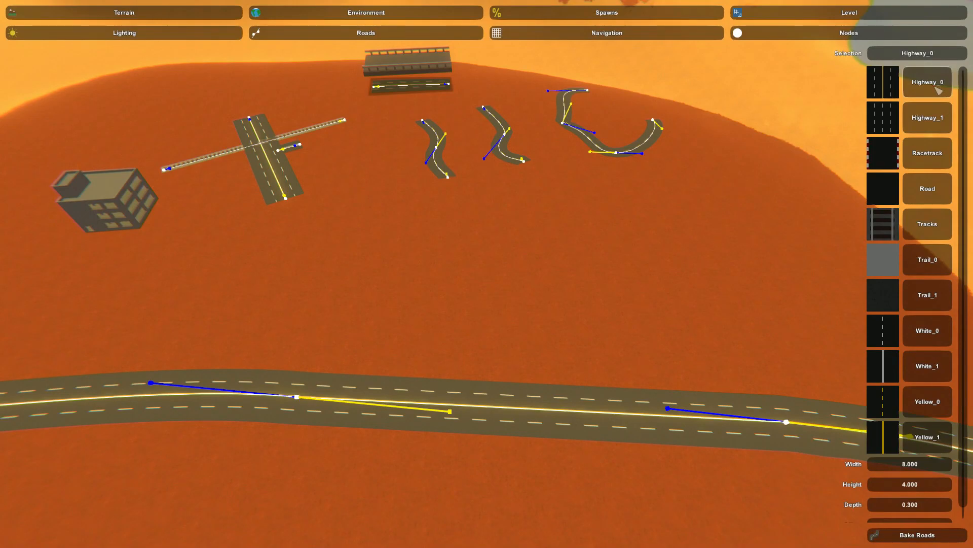
{"action": "key", "text": "w"}
{"action": "right_click_drag", "start_coordinate": [462, 210], "coordinate": [486, 273]}
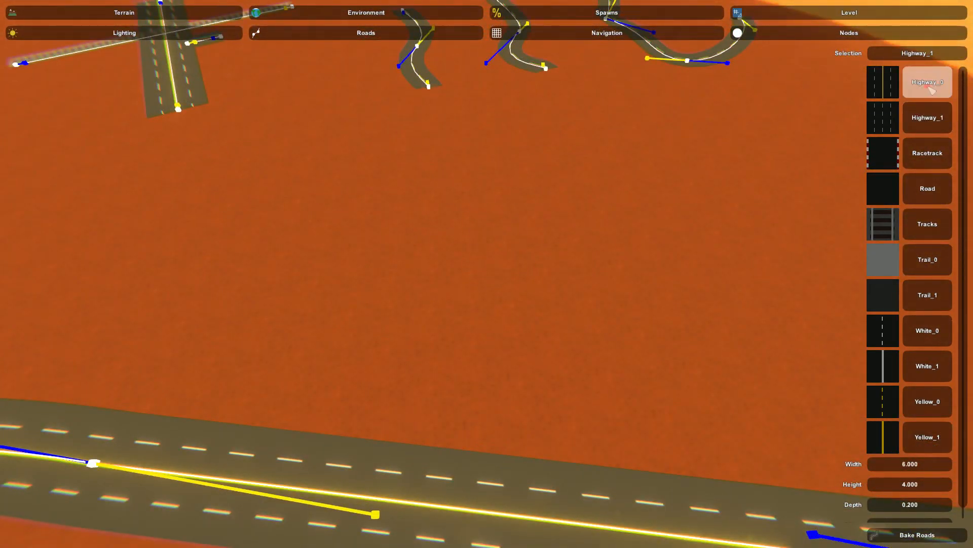
{"action": "left_click", "coordinate": [306, 236]}
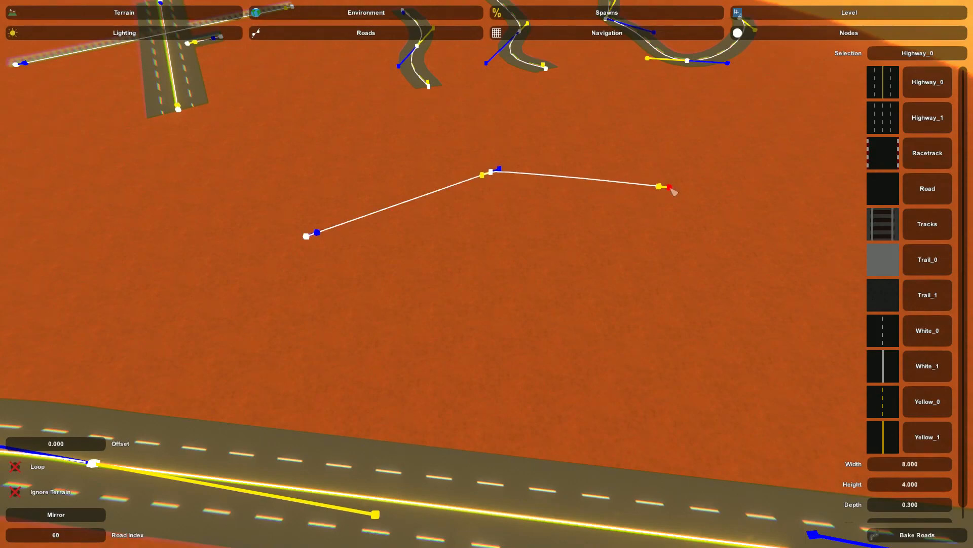
Swing the blue handle of the new road's middle joint to curve the road, and switch its handle mode to Aligned
{"action": "key", "text": "w"}
{"action": "right_click_drag", "start_coordinate": [574, 225], "coordinate": [548, 218]}
{"action": "key", "text": "s"}
{"action": "key", "text": "w"}
{"action": "key", "text": "s"}
{"action": "key", "text": "d"}
{"action": "key", "text": "a"}
{"action": "key", "text": "d"}
{"action": "key", "text": "a"}
{"action": "key", "text": "s"}
{"action": "key", "text": "w"}
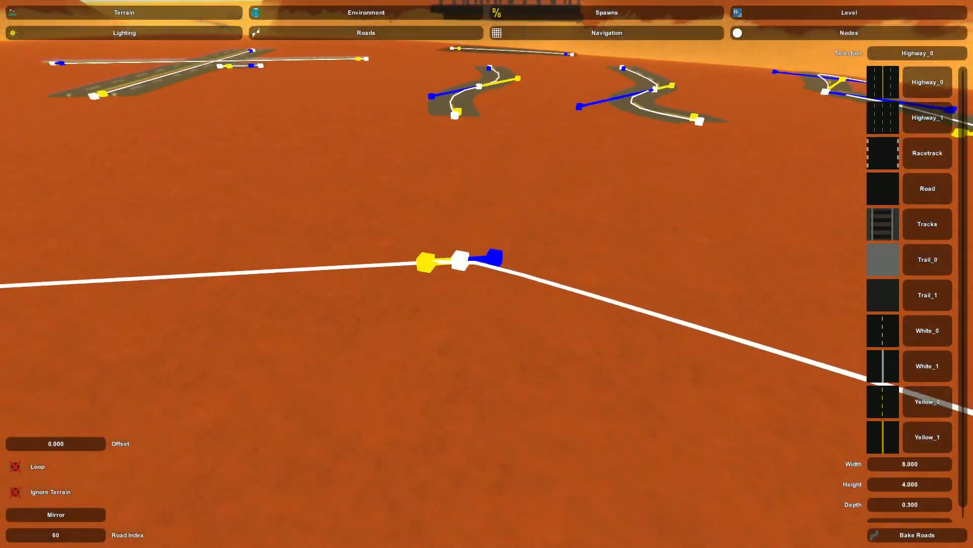
{"action": "left_click", "coordinate": [499, 260]}
{"action": "key", "text": "a"}
{"action": "right_click_drag", "start_coordinate": [499, 260], "coordinate": [509, 243]}
{"action": "key", "text": "s"}
{"action": "key", "text": "e"}
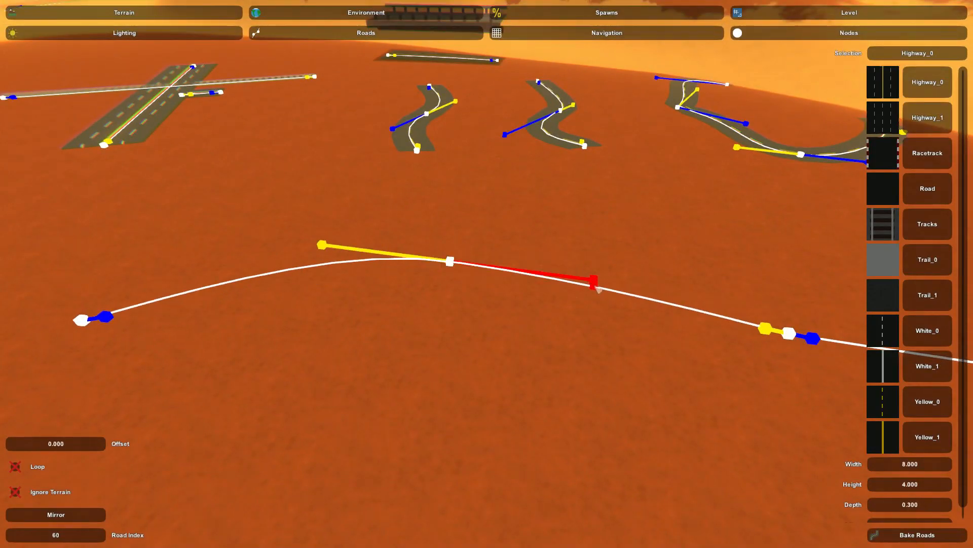
{"action": "key", "text": "e"}
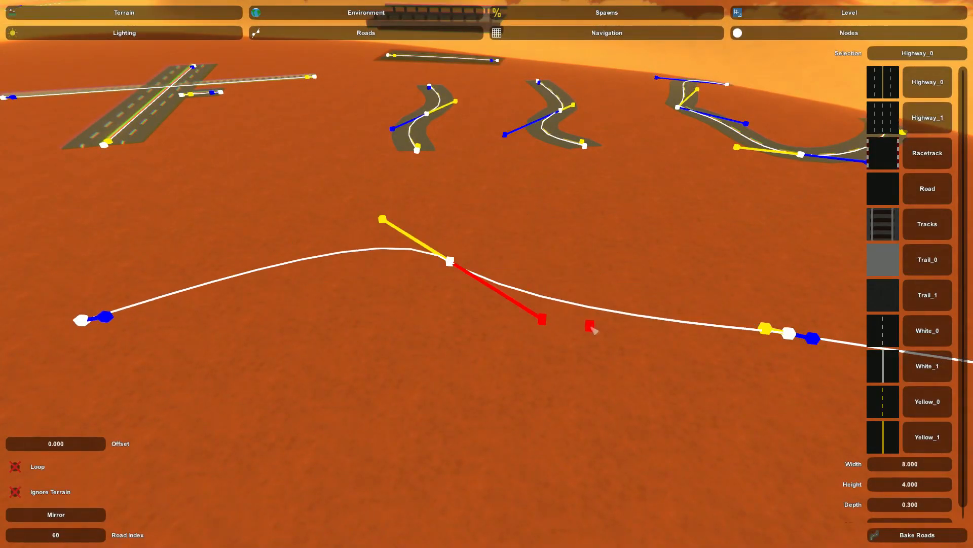
{"action": "key", "text": "e"}
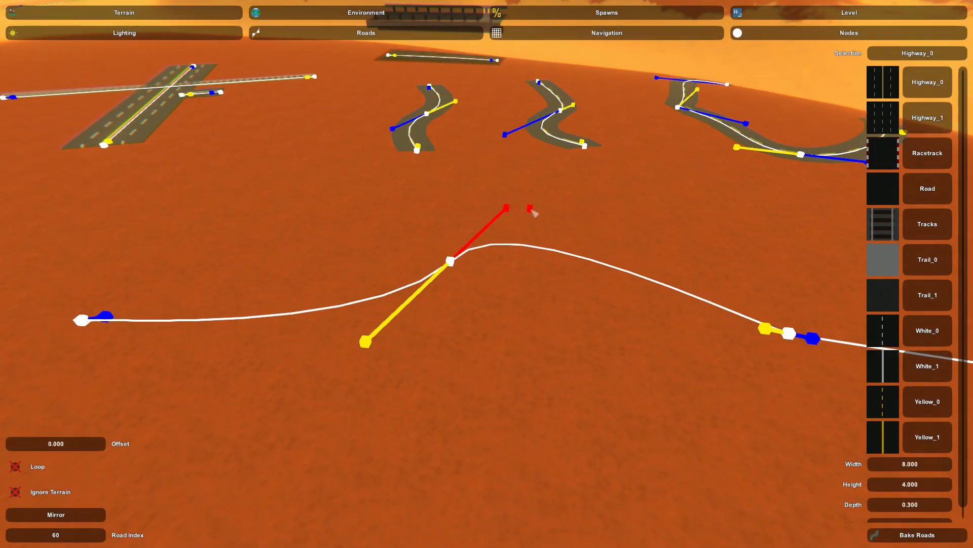
{"action": "key", "text": "e"}
{"action": "key", "text": "e"}
{"action": "key", "text": "e"}
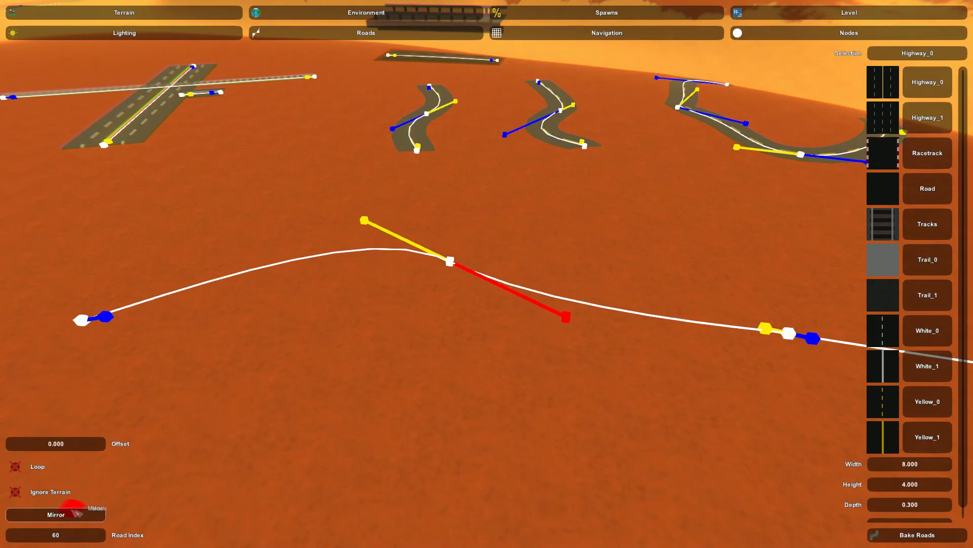
{"action": "key", "text": "w"}
{"action": "right_click_drag", "start_coordinate": [458, 364], "coordinate": [475, 388]}
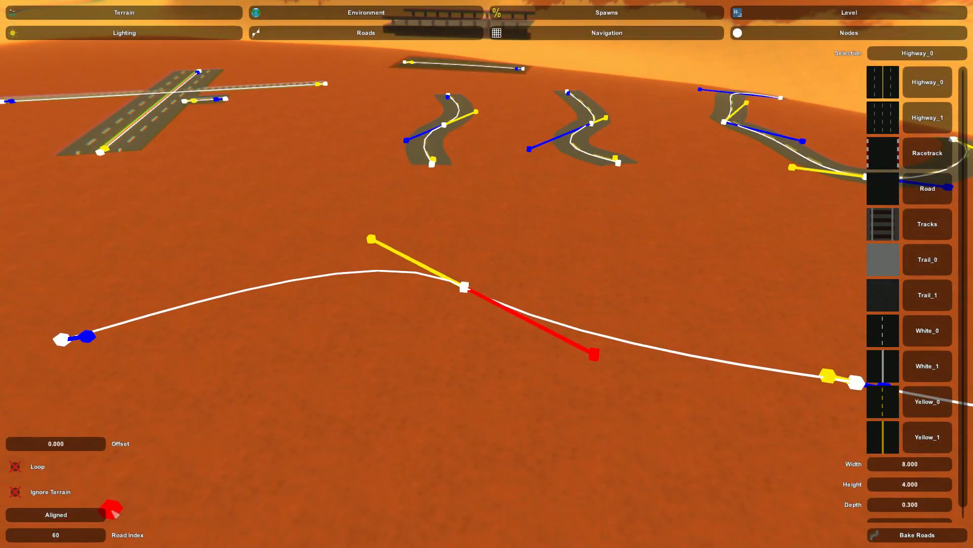
Move the blue handle of the leftmost S-curve road's middle joint to straighten the road
{"action": "key", "text": "w"}
{"action": "right_click_drag", "start_coordinate": [334, 458], "coordinate": [487, 274]}
{"action": "left_click_drag", "start_coordinate": [376, 306], "coordinate": [464, 323]}
Reshape the neighbouring S-curve road by moving the blue and yellow handles of its Aligned middle joint
{"action": "key", "text": "d"}
{"action": "right_click_drag", "start_coordinate": [464, 322], "coordinate": [472, 291]}
{"action": "right_click_drag", "start_coordinate": [468, 325], "coordinate": [487, 273]}
{"action": "key", "text": "s"}
{"action": "left_click_drag", "start_coordinate": [449, 365], "coordinate": [440, 331]}
{"action": "left_click_drag", "start_coordinate": [502, 311], "coordinate": [442, 335]}
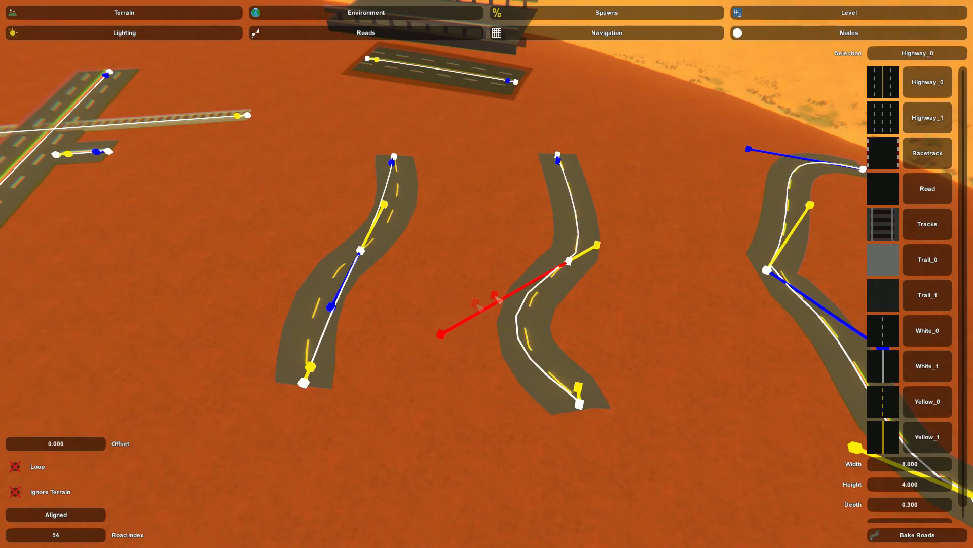
{"action": "left_click", "coordinate": [601, 244]}
{"action": "key", "text": "e"}
{"action": "key", "text": "e"}
{"action": "key", "text": "e"}
{"action": "key", "text": "e"}
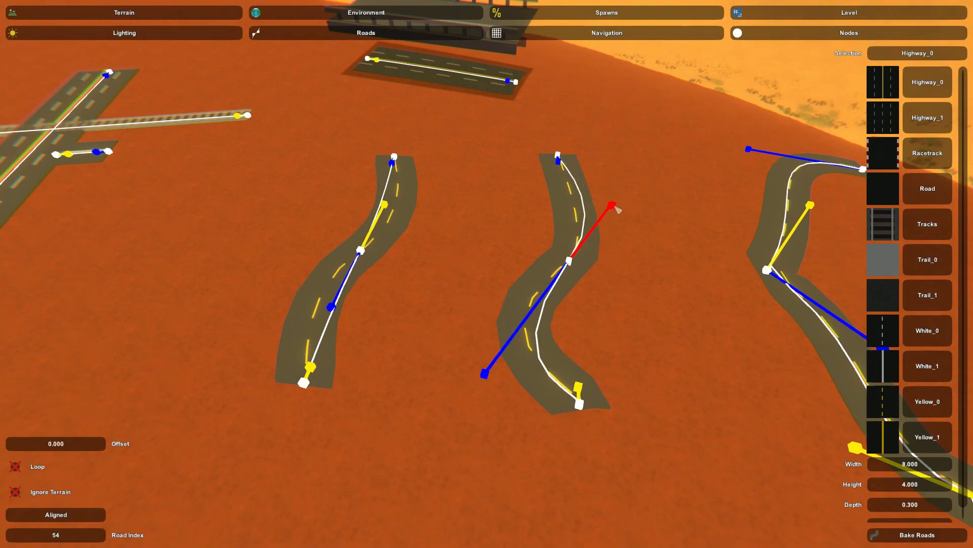
Move the two Free handles of the C-shaped road's corner joint independently and bake the roads
{"action": "right_click_drag", "start_coordinate": [616, 208], "coordinate": [616, 209]}
{"action": "key", "text": "s"}
{"action": "key", "text": "d"}
{"action": "key", "text": "w"}
{"action": "right_click_drag", "start_coordinate": [487, 274], "coordinate": [487, 273]}
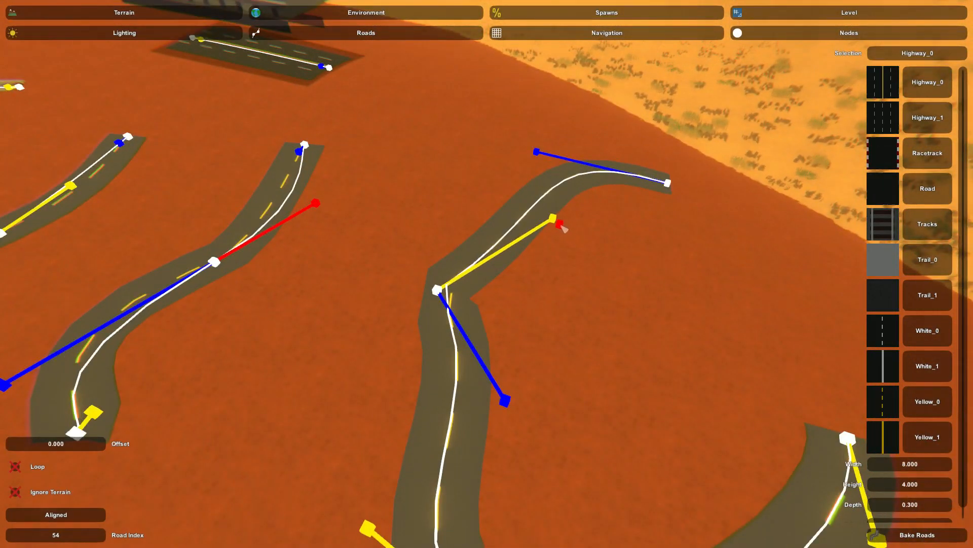
{"action": "left_click_drag", "start_coordinate": [559, 224], "coordinate": [587, 215]}
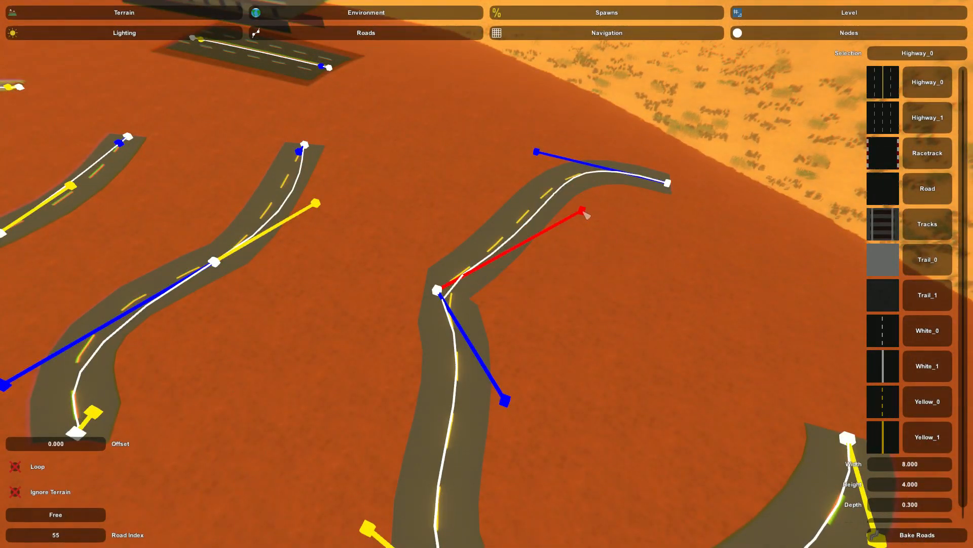
{"action": "left_click_drag", "start_coordinate": [504, 400], "coordinate": [582, 424]}
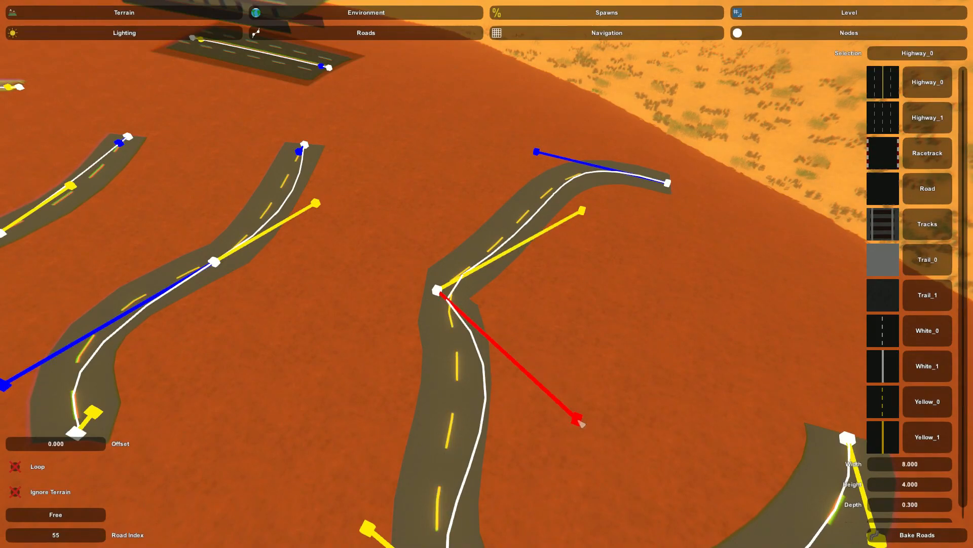
{"action": "key", "text": "d"}
{"action": "right_click_drag", "start_coordinate": [582, 419], "coordinate": [486, 274]}
{"action": "key", "text": "w"}
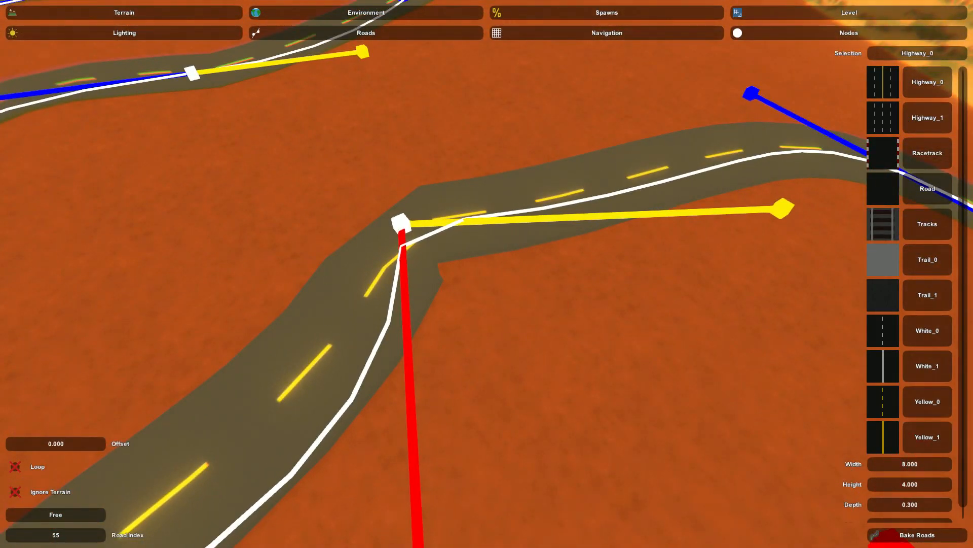
{"action": "left_click", "coordinate": [906, 536]}
Examine the baked shapes of the mirrored, aligned and free-handle road curves
{"action": "right_click_drag", "start_coordinate": [552, 310], "coordinate": [487, 274]}
{"action": "key", "text": "a"}
{"action": "key", "text": "d"}
{"action": "key", "text": "a"}
{"action": "right_click_drag", "start_coordinate": [699, 226], "coordinate": [487, 274]}
{"action": "key", "text": "a"}
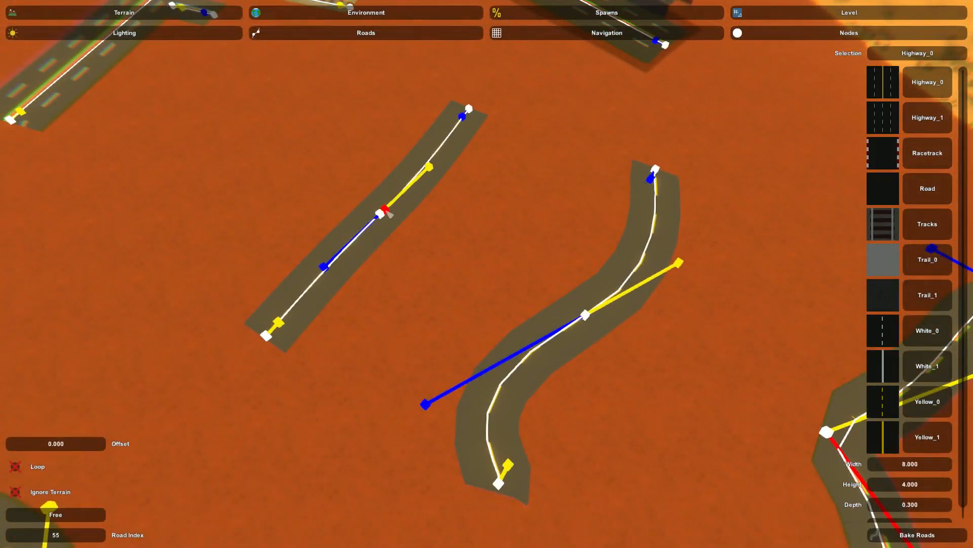
{"action": "key", "text": "s"}
{"action": "right_click_drag", "start_coordinate": [283, 217], "coordinate": [487, 273]}
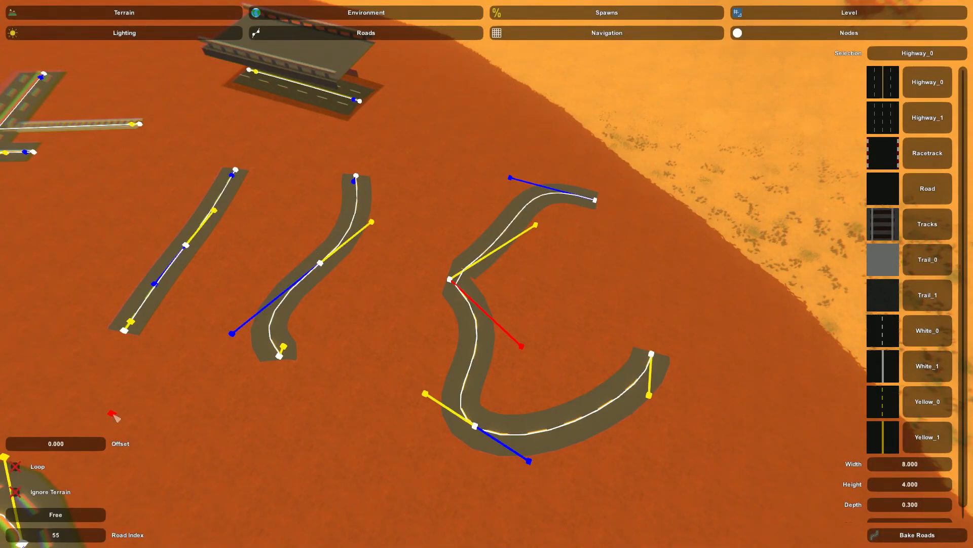
Select the end joint of the C-shaped road, turn on Loop and bake the roads
{"action": "right_click_drag", "start_coordinate": [533, 400], "coordinate": [487, 273]}
{"action": "key", "text": "w"}
{"action": "key", "text": "s"}
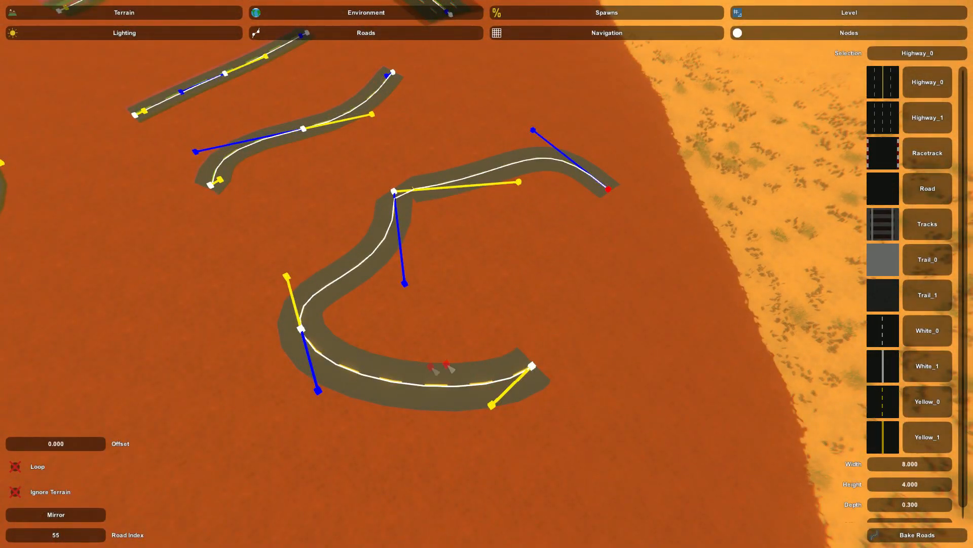
{"action": "left_click", "coordinate": [903, 534]}
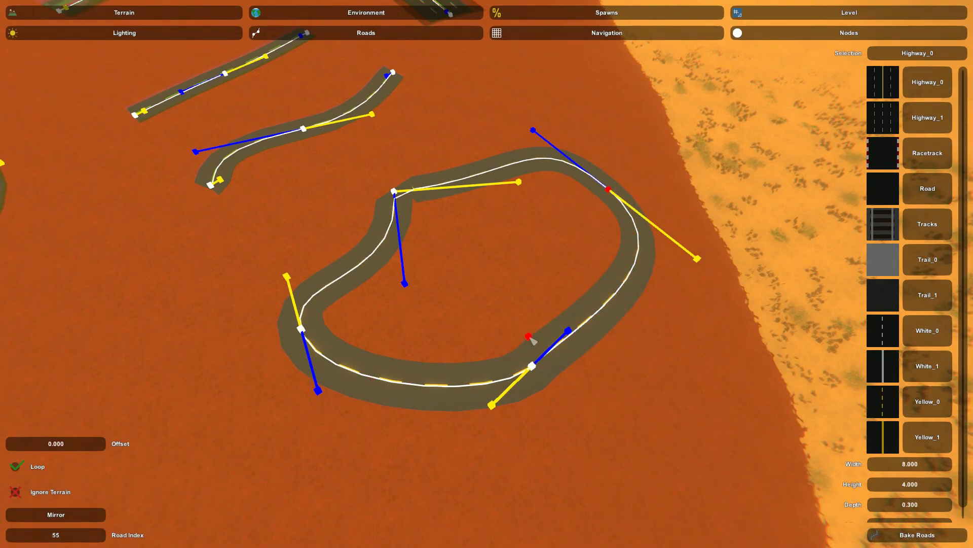
Select the end joint of the road beneath the bridge and turn on Ignore Terrain
{"action": "key", "text": "w"}
{"action": "right_click_drag", "start_coordinate": [498, 302], "coordinate": [486, 274]}
{"action": "key", "text": "s"}
{"action": "key", "text": "w"}
{"action": "key", "text": "w"}
{"action": "key", "text": "a"}
{"action": "right_click_drag", "start_coordinate": [573, 281], "coordinate": [481, 269]}
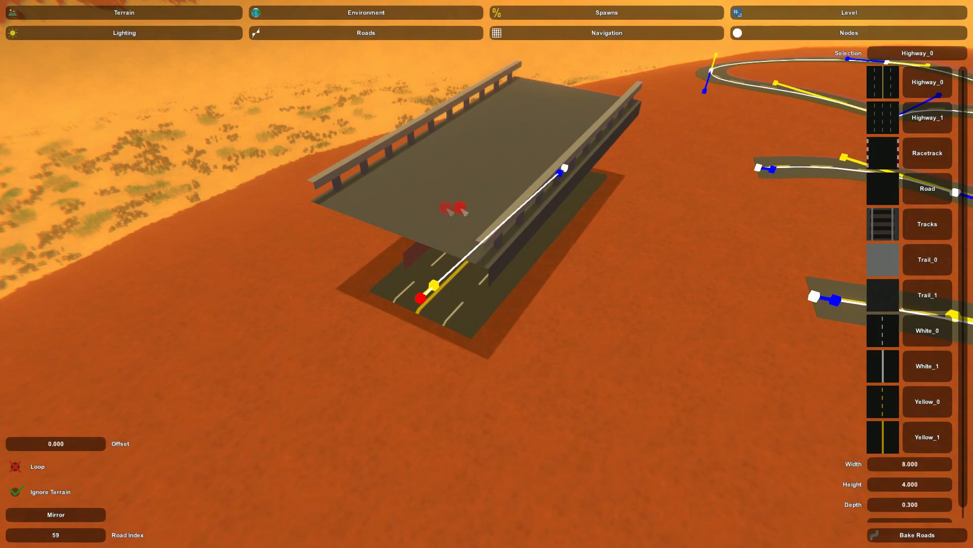
Raise both end joints of the road beneath the bridge onto the bridge deck and bake the roads
{"action": "key", "text": "d"}
{"action": "mouse_move", "coordinate": [502, 278]}
{"action": "right_mouse_down"}
{"action": "mouse_move", "coordinate": [475, 261]}
{"action": "mouse_move", "coordinate": [489, 275]}
{"action": "right_mouse_up"}
{"action": "left_click", "coordinate": [459, 252]}
{"action": "key", "text": "s"}
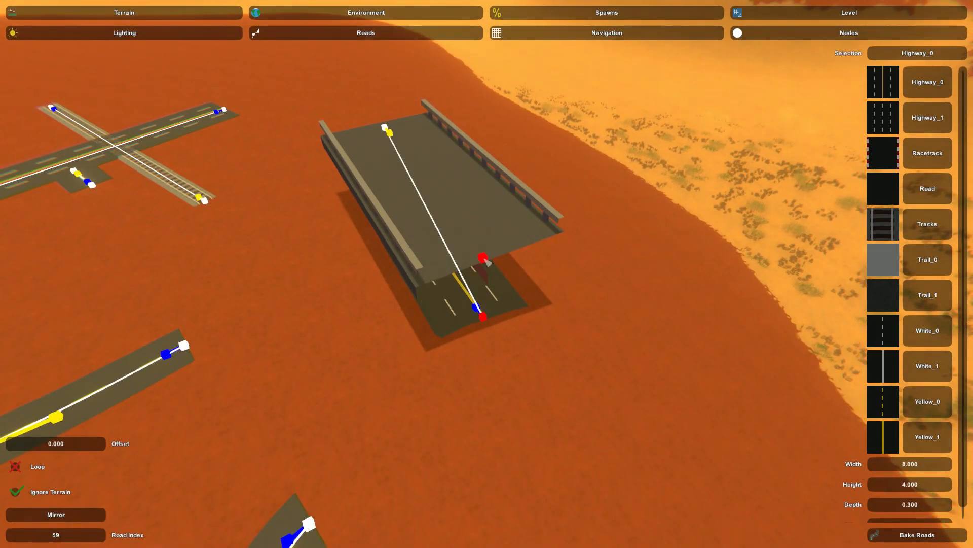
{"action": "left_click", "coordinate": [889, 530]}
{"action": "right_click_drag", "start_coordinate": [710, 395], "coordinate": [487, 198]}
{"action": "key", "text": "w"}
{"action": "key", "text": "s"}
{"action": "key", "text": "a"}
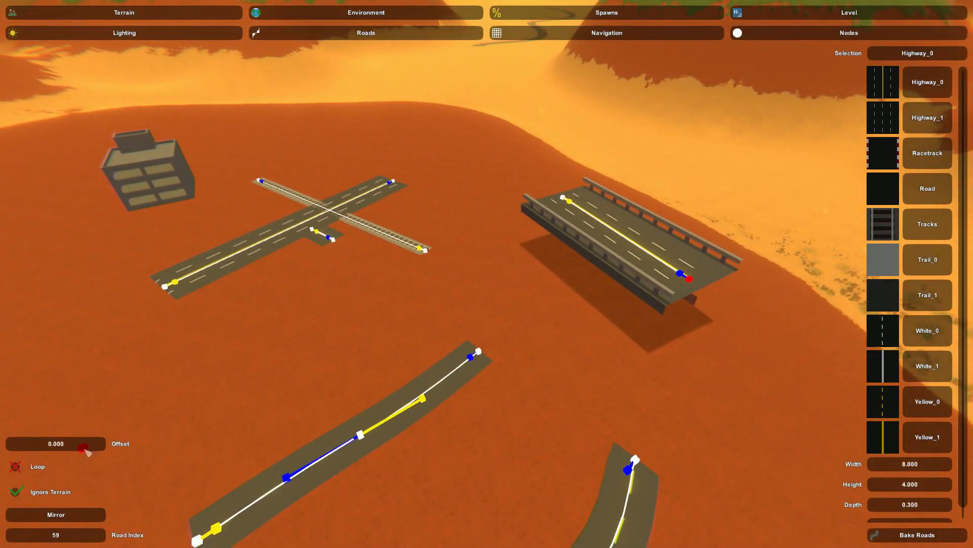
Add a joint to the railway tracks where they cross the highway
{"action": "key", "text": "w"}
{"action": "mouse_move", "coordinate": [313, 346]}
{"action": "right_mouse_down"}
{"action": "mouse_move", "coordinate": [314, 360]}
{"action": "mouse_move", "coordinate": [365, 289]}
{"action": "mouse_move", "coordinate": [365, 302]}
{"action": "mouse_move", "coordinate": [362, 284]}
{"action": "mouse_move", "coordinate": [365, 324]}
{"action": "mouse_move", "coordinate": [405, 335]}
{"action": "mouse_move", "coordinate": [406, 321]}
{"action": "mouse_move", "coordinate": [406, 335]}
{"action": "mouse_move", "coordinate": [347, 347]}
{"action": "right_mouse_up"}
{"action": "key", "text": "a"}
{"action": "key", "text": "w"}
{"action": "key", "text": "w"}
{"action": "key", "text": "a"}
{"action": "key", "text": "s"}
{"action": "key", "text": "w"}
{"action": "key", "text": "d"}
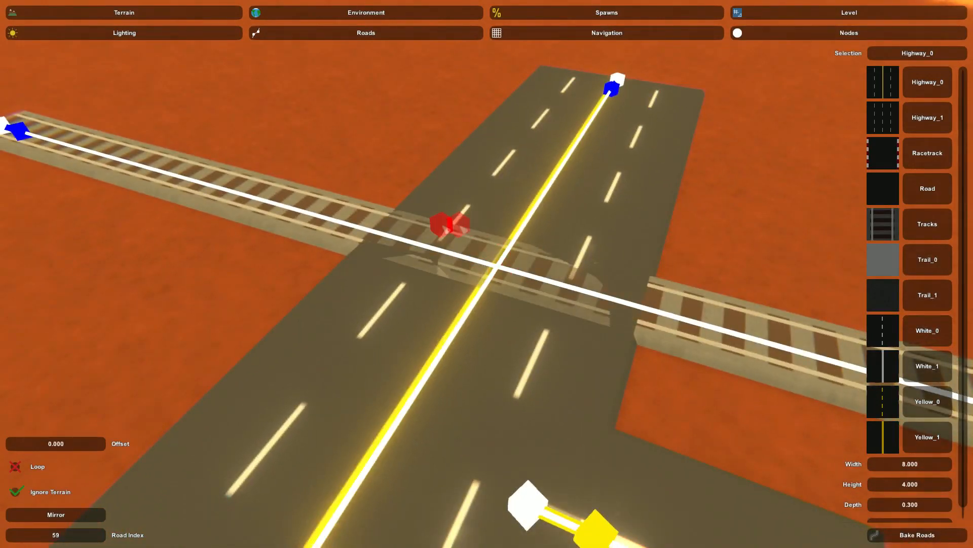
{"action": "key", "text": "s"}
{"action": "right_click_drag", "start_coordinate": [649, 279], "coordinate": [702, 259]}
{"action": "key", "text": "w"}
{"action": "key", "text": "d"}
{"action": "left_click", "coordinate": [618, 295]}
{"action": "key", "text": "a"}
{"action": "right_click_drag", "start_coordinate": [618, 295], "coordinate": [618, 293]}
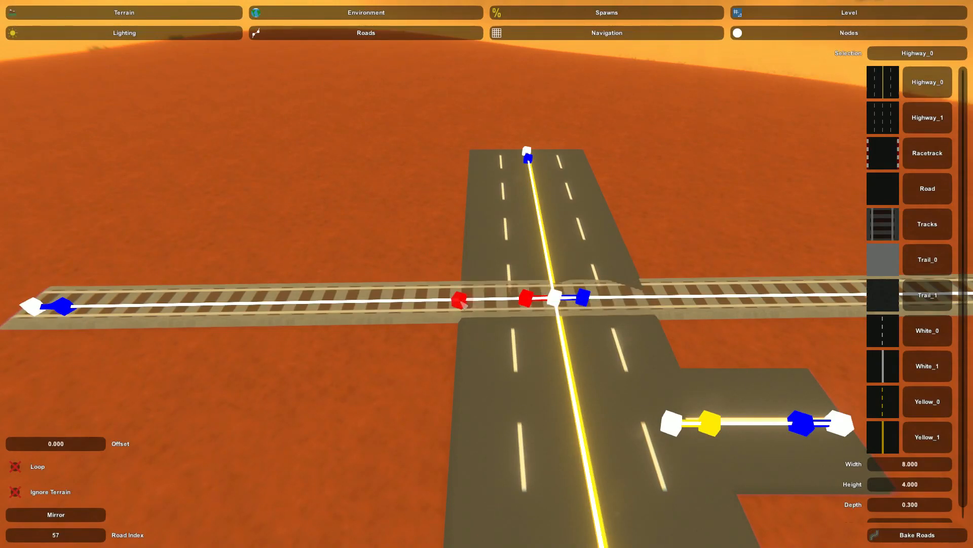
Stretch the crossing joint's handles along the tracks and bake the roads with its offset set to 0.1
{"action": "key", "text": "d"}
{"action": "key", "text": "w"}
{"action": "right_click_drag", "start_coordinate": [372, 301], "coordinate": [372, 340]}
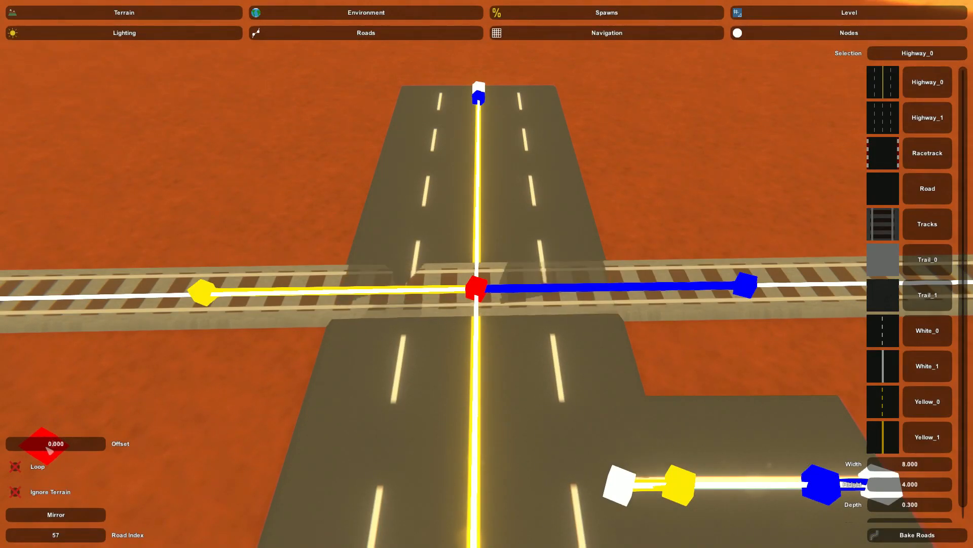
{"action": "type", "text": "1"}
{"action": "left_click", "coordinate": [926, 539]}
Inspect the raised track crossing and the side road's junction with the highway, hiding the road handles for a clear view
{"action": "key", "text": "w"}
{"action": "right_click_drag", "start_coordinate": [589, 317], "coordinate": [608, 284]}
{"action": "key", "text": "s"}
{"action": "key", "text": "s"}
{"action": "key", "text": "w"}
{"action": "key", "text": "s"}
{"action": "key", "text": "w"}
{"action": "mouse_move", "coordinate": [446, 162]}
{"action": "right_mouse_down"}
{"action": "mouse_move", "coordinate": [501, 263]}
{"action": "mouse_move", "coordinate": [482, 291]}
{"action": "mouse_move", "coordinate": [489, 276]}
{"action": "right_mouse_up"}
{"action": "key", "text": "s"}
{"action": "key", "text": "w"}
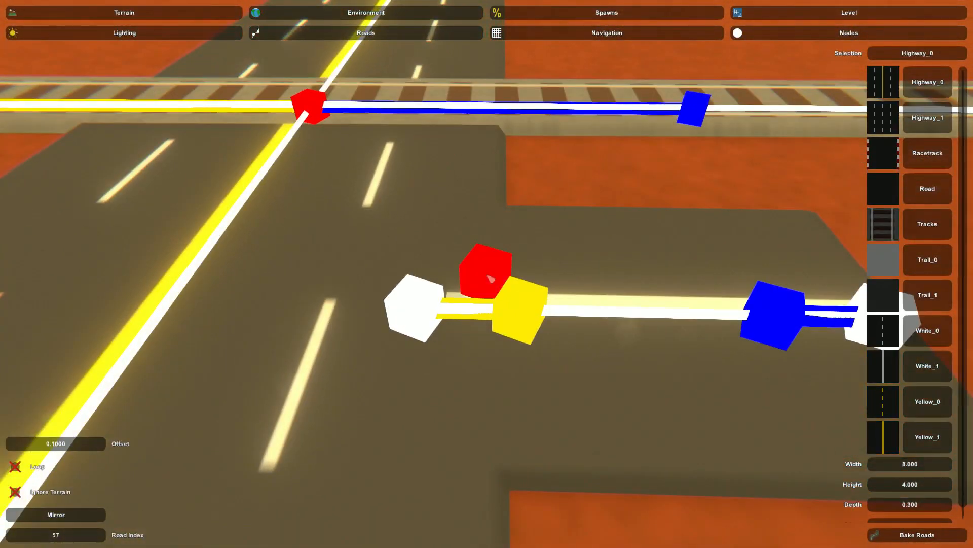
{"action": "key", "text": "F1"}
{"action": "right_click_drag", "start_coordinate": [520, 239], "coordinate": [487, 275]}
{"action": "key", "text": "s"}
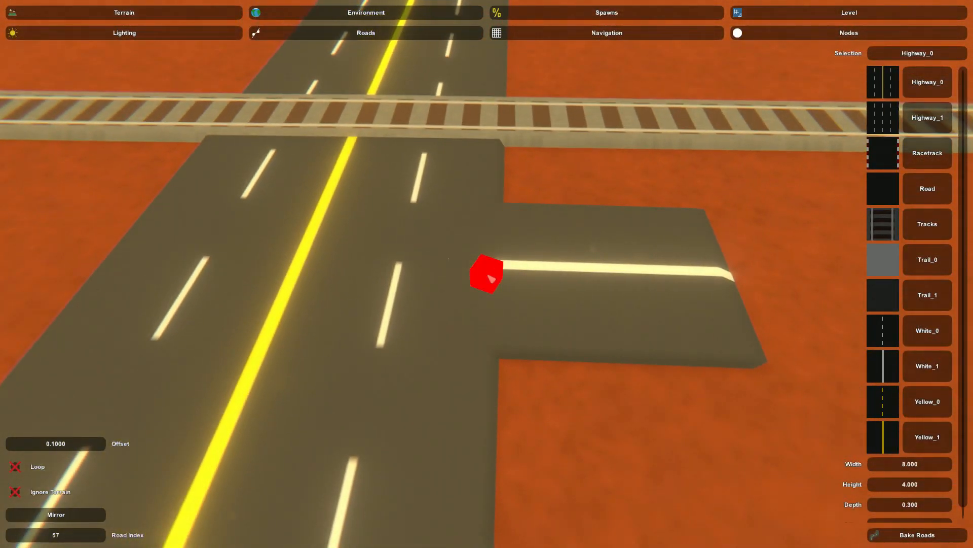
{"action": "key", "text": "F1"}
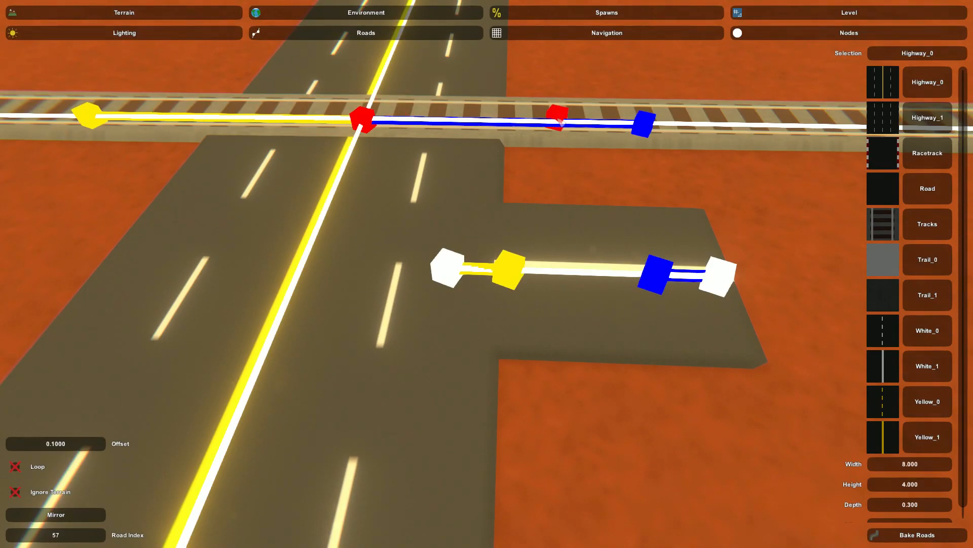
Set the offset of the side road's joint on the highway to -0.01
{"action": "key", "text": "F1"}
{"action": "right_click_drag", "start_coordinate": [500, 261], "coordinate": [504, 226]}
{"action": "key", "text": "w"}
{"action": "key", "text": "s"}
{"action": "key", "text": "s"}
{"action": "key", "text": "w"}
{"action": "key", "text": "s"}
{"action": "key", "text": "w"}
{"action": "right_click_drag", "start_coordinate": [500, 299], "coordinate": [496, 305]}
{"action": "key", "text": "F1"}
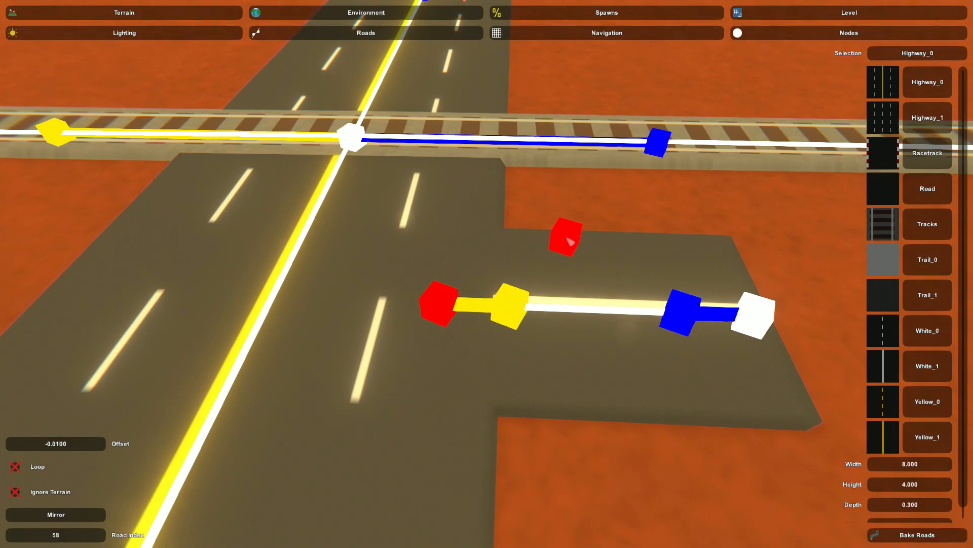
Examine the railway crossing and side-road junction from several angles with the road handles hidden
{"action": "right_click_drag", "start_coordinate": [570, 276], "coordinate": [604, 299]}
{"action": "key", "text": "F1"}
{"action": "right_click_drag", "start_coordinate": [499, 344], "coordinate": [314, 335]}
{"action": "key", "text": "d"}
{"action": "right_click_drag", "start_coordinate": [440, 321], "coordinate": [488, 256]}
{"action": "key", "text": "d"}
{"action": "key", "text": "a"}
{"action": "key", "text": "w"}
{"action": "right_click_drag", "start_coordinate": [546, 219], "coordinate": [324, 112]}
{"action": "key", "text": "s"}
{"action": "key", "text": "w"}
{"action": "right_click_drag", "start_coordinate": [325, 274], "coordinate": [436, 244]}
{"action": "key", "text": "a"}
{"action": "key", "text": "w"}
{"action": "key", "text": "d"}
{"action": "key", "text": "s"}
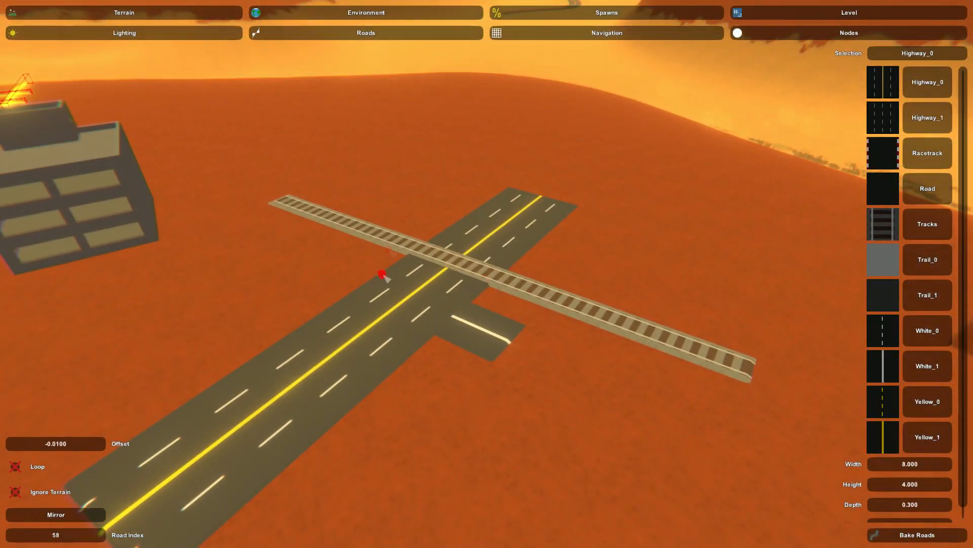
{"action": "key", "text": "s"}
{"action": "right_click_drag", "start_coordinate": [487, 274], "coordinate": [507, 277]}
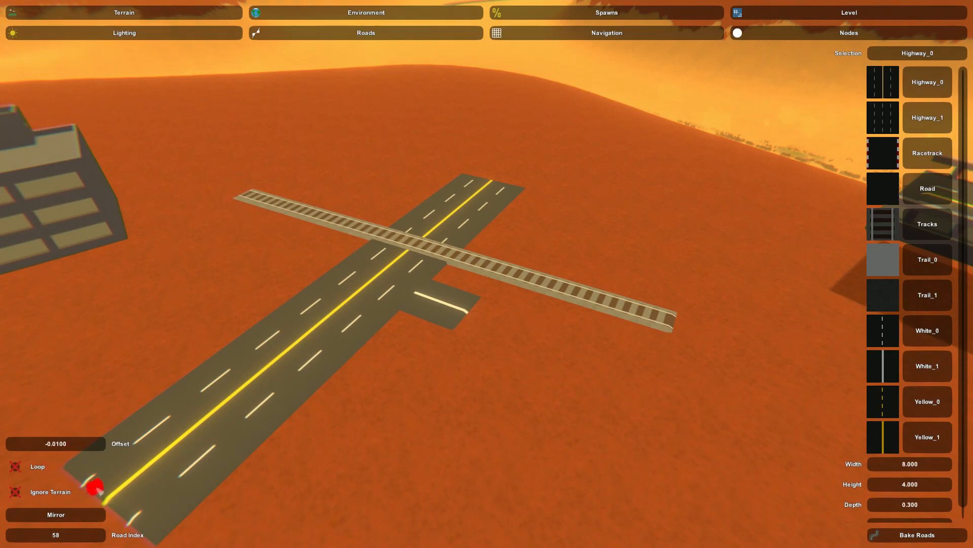
{"action": "mouse_move", "coordinate": [377, 438]}
{"action": "right_mouse_down"}
{"action": "mouse_move", "coordinate": [400, 438]}
{"action": "mouse_move", "coordinate": [384, 436]}
{"action": "right_mouse_up"}
{"action": "key", "text": "s"}
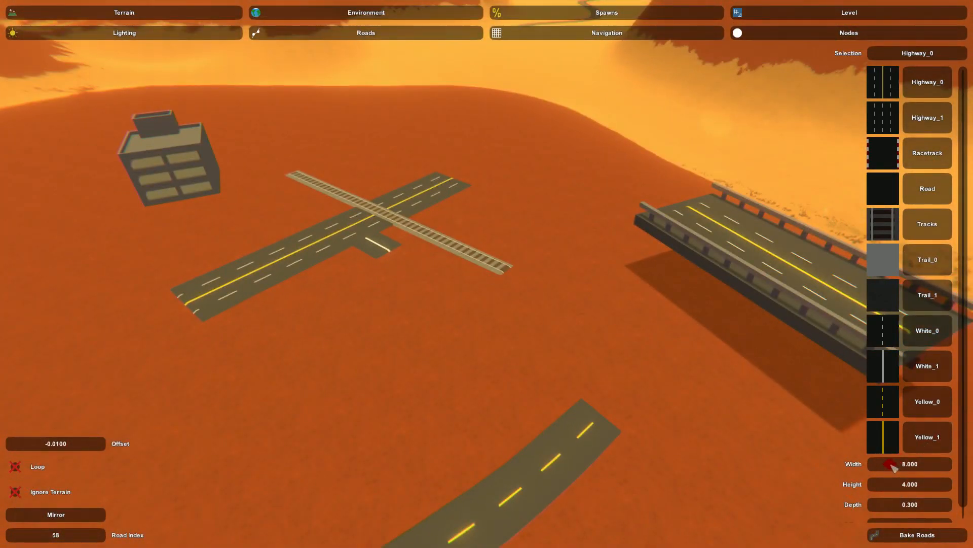
Bake the roads with Highway_0's width at 18, and bake them again with the width restored to 8
{"action": "scroll", "coordinate": [913, 459], "scroll_direction": "down", "scroll_amount": 1}
{"action": "right_click_drag", "start_coordinate": [552, 375], "coordinate": [487, 274]}
{"action": "key", "text": "w"}
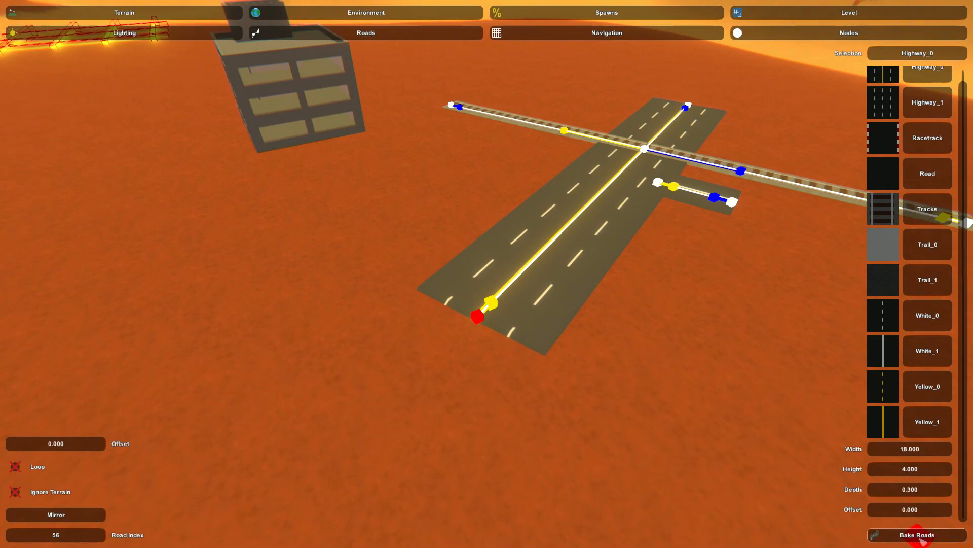
{"action": "left_click", "coordinate": [919, 534]}
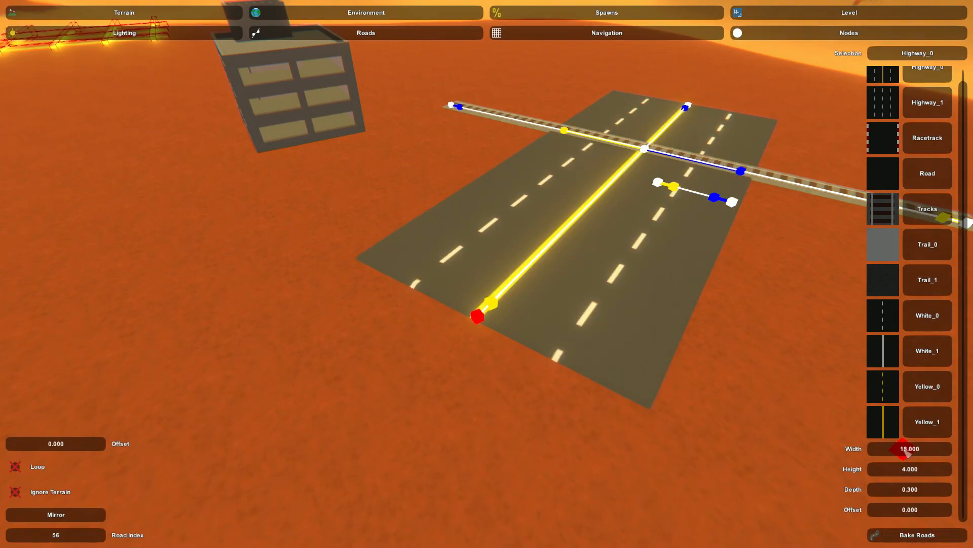
{"action": "left_click", "coordinate": [895, 535]}
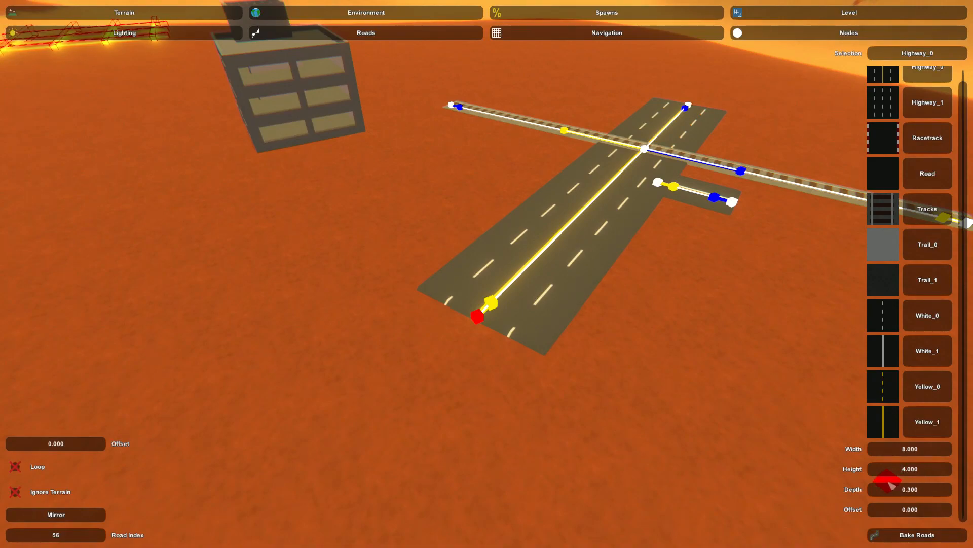
Set Highway_0's height to 14, bake the roads, and examine the lane marking spacing up close
{"action": "key", "text": "w"}
{"action": "mouse_move", "coordinate": [629, 452]}
{"action": "right_mouse_down"}
{"action": "mouse_move", "coordinate": [669, 406]}
{"action": "mouse_move", "coordinate": [640, 458]}
{"action": "right_mouse_up"}
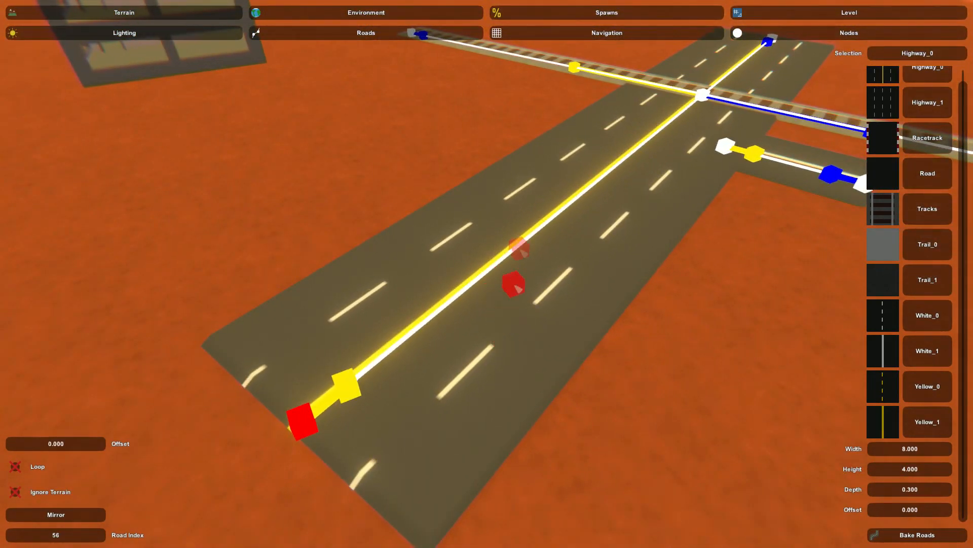
{"action": "left_click", "coordinate": [901, 472]}
{"action": "type", "text": "1"}
{"action": "left_click", "coordinate": [917, 533]}
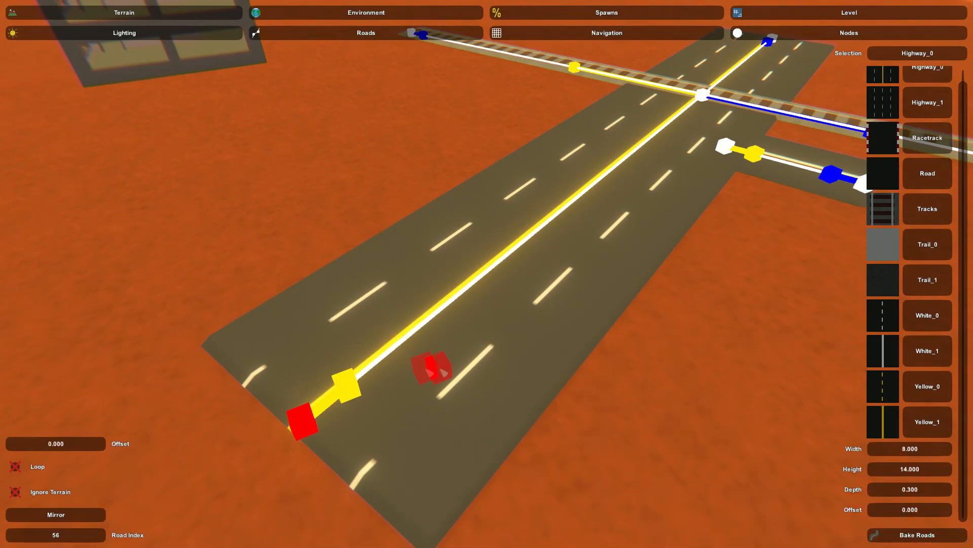
{"action": "left_click", "coordinate": [906, 538]}
{"action": "key", "text": "w"}
{"action": "key", "text": "s"}
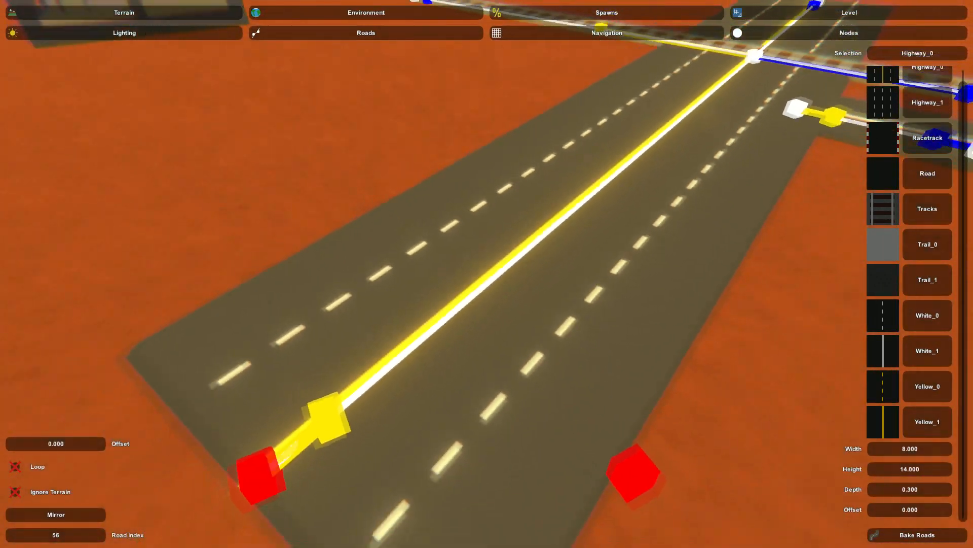
Bake the roads with Highway_0's height set to 1, 12 and 8 in turn
{"action": "left_click", "coordinate": [933, 468]}
{"action": "type", "text": "1"}
{"action": "left_click", "coordinate": [907, 535]}
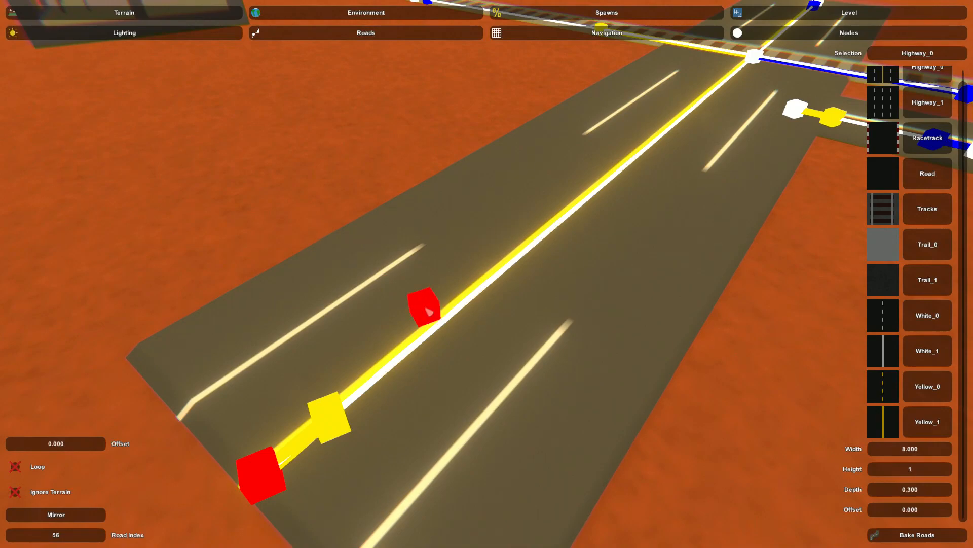
{"action": "left_click", "coordinate": [926, 469]}
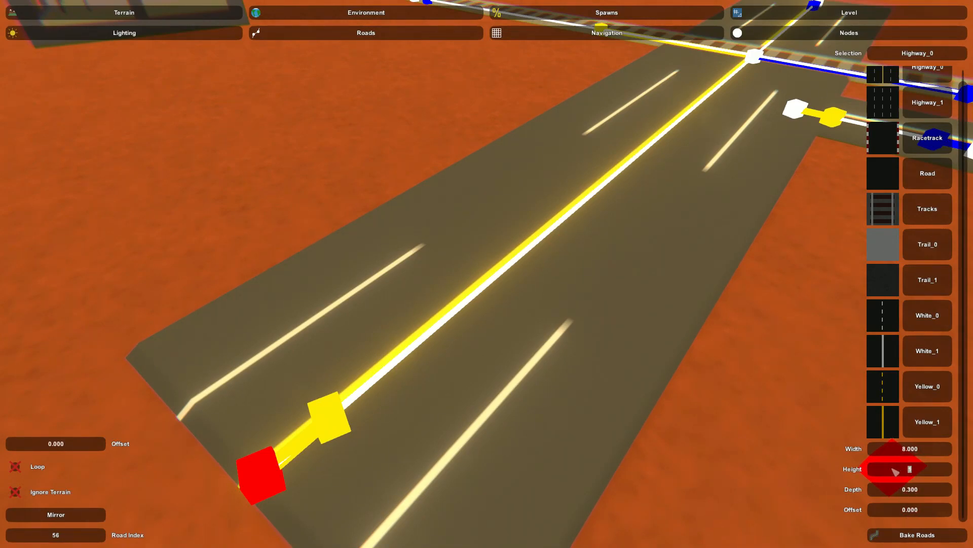
{"action": "type", "text": "2"}
{"action": "left_click", "coordinate": [915, 534]}
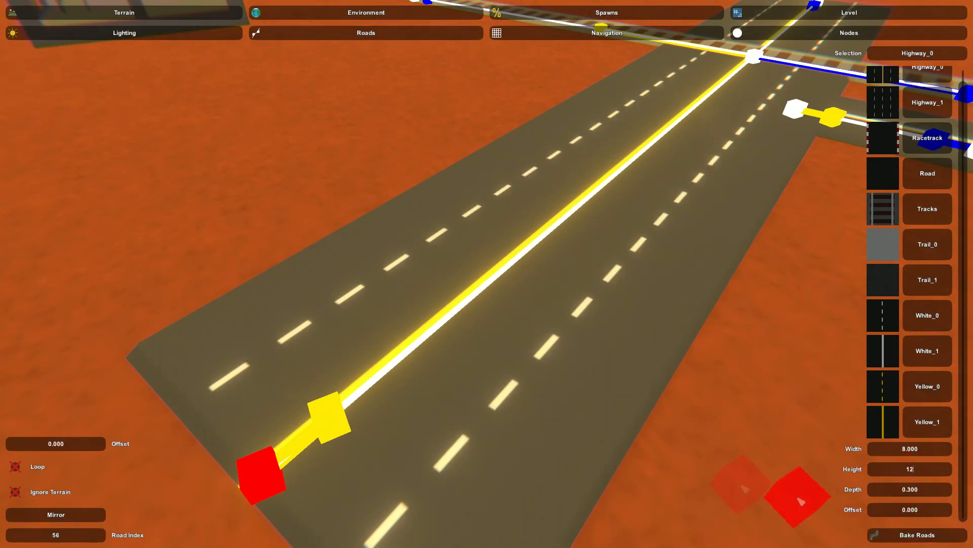
{"action": "left_click_drag", "start_coordinate": [927, 471], "coordinate": [883, 460]}
{"action": "type", "text": "8"}
{"action": "left_click", "coordinate": [930, 535]}
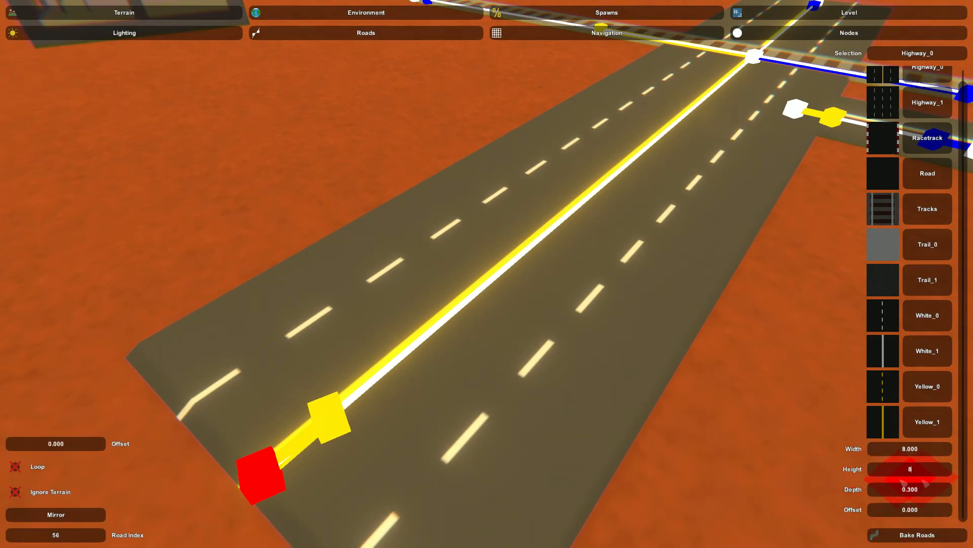
Set Highway_0's height to 6 and bake the roads
{"action": "left_click_drag", "start_coordinate": [920, 468], "coordinate": [901, 466]}
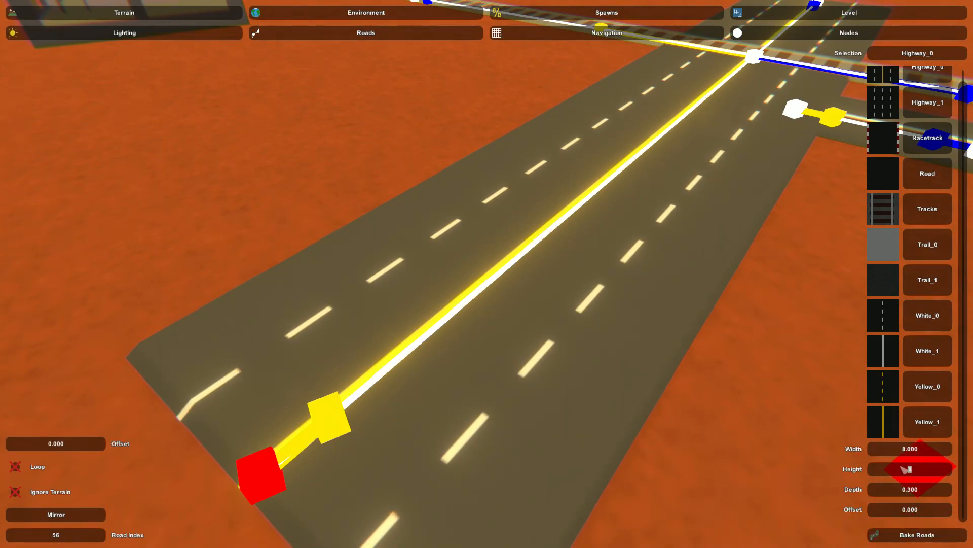
{"action": "left_click", "coordinate": [920, 536]}
{"action": "key", "text": "s"}
{"action": "right_click_drag", "start_coordinate": [539, 224], "coordinate": [598, 121]}
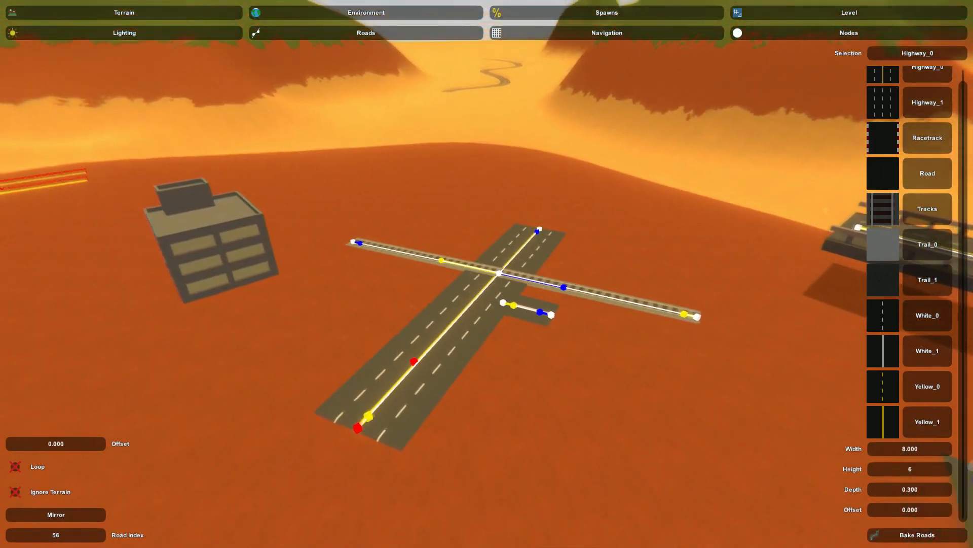
Examine the highway's end and side edges from ground level to see what Highway_0's depth controls
{"action": "key", "text": "w"}
{"action": "right_click_drag", "start_coordinate": [487, 274], "coordinate": [476, 334]}
{"action": "left_click_drag", "start_coordinate": [936, 492], "coordinate": [887, 490]}
{"action": "right_click_drag", "start_coordinate": [565, 435], "coordinate": [735, 431]}
{"action": "key", "text": "w"}
{"action": "key", "text": "s"}
{"action": "key", "text": "w"}
{"action": "key", "text": "s"}
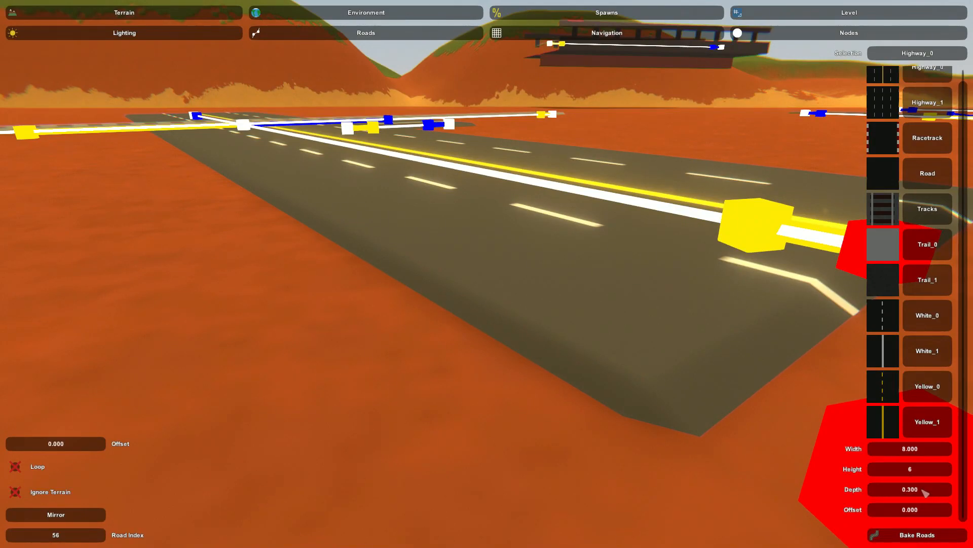
{"action": "right_click_drag", "start_coordinate": [622, 365], "coordinate": [297, 258]}
{"action": "key", "text": "s"}
{"action": "key", "text": "w"}
{"action": "key", "text": "d"}
{"action": "key", "text": "d"}
{"action": "key", "text": "d"}
{"action": "key", "text": "s"}
{"action": "key", "text": "s"}
{"action": "key", "text": "a"}
{"action": "key", "text": "d"}
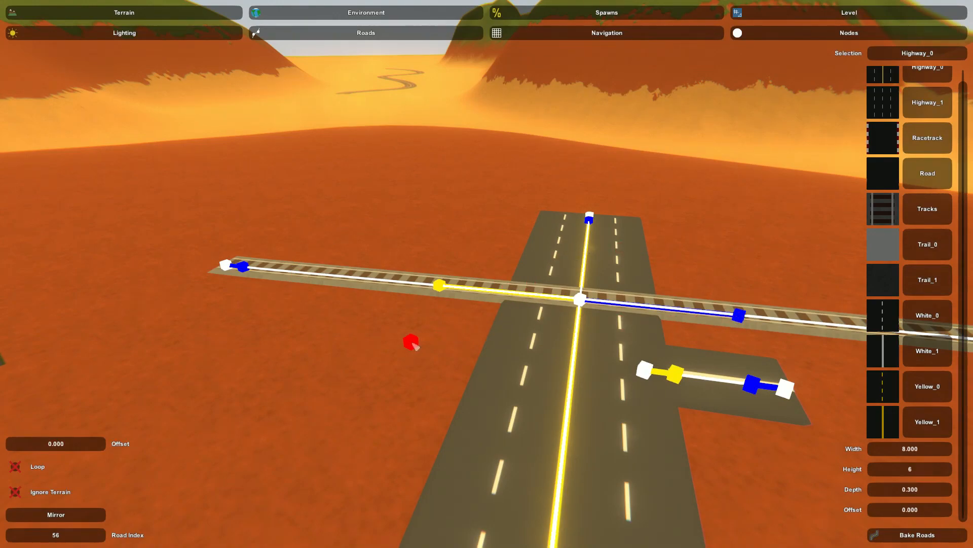
Delete all joints of the separate curved highway lying between the sample roads and the main highway
{"action": "key", "text": "s"}
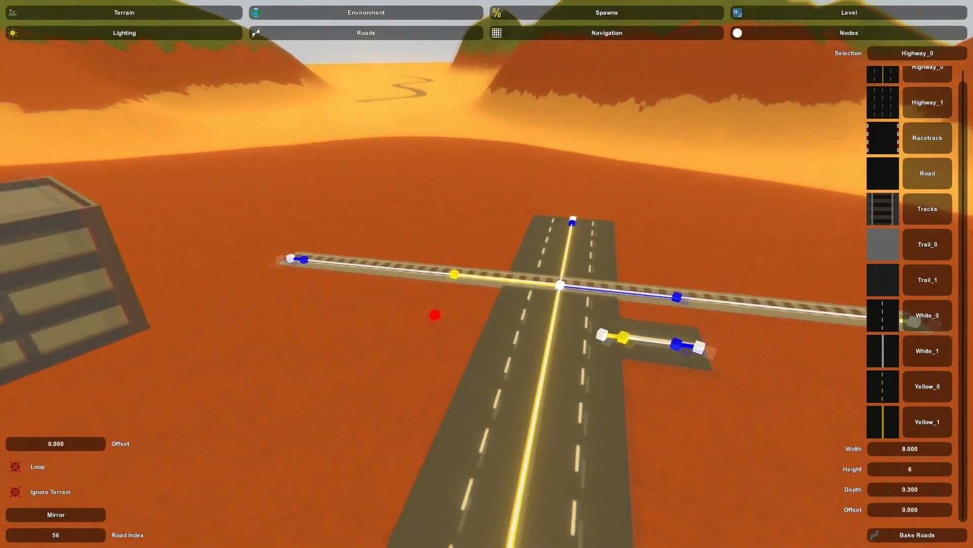
{"action": "key", "text": "d"}
{"action": "key", "text": "s"}
{"action": "key", "text": "a"}
{"action": "right_click_drag", "start_coordinate": [487, 274], "coordinate": [583, 325]}
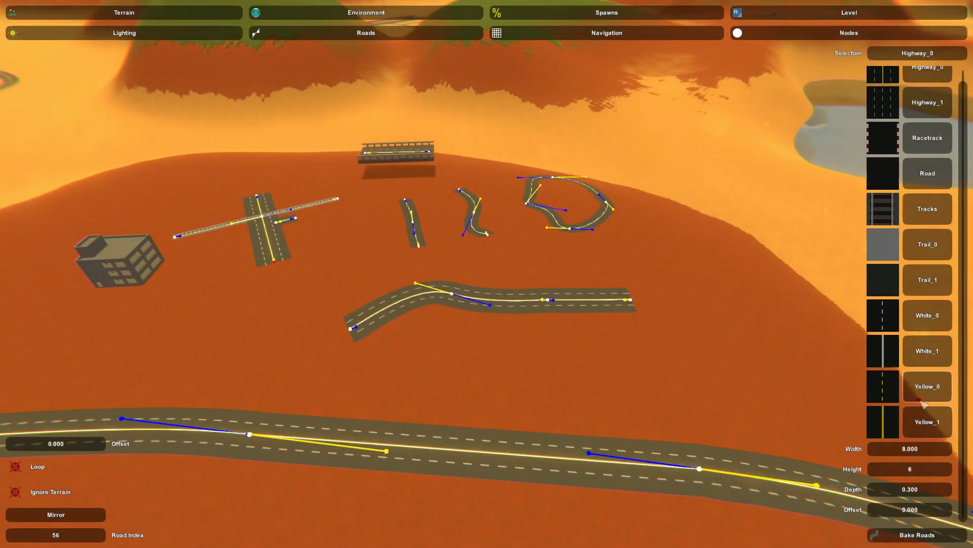
{"action": "scroll", "coordinate": [924, 404], "scroll_direction": "up", "scroll_amount": 1}
{"action": "scroll", "coordinate": [924, 404], "scroll_direction": "down", "scroll_amount": 1}
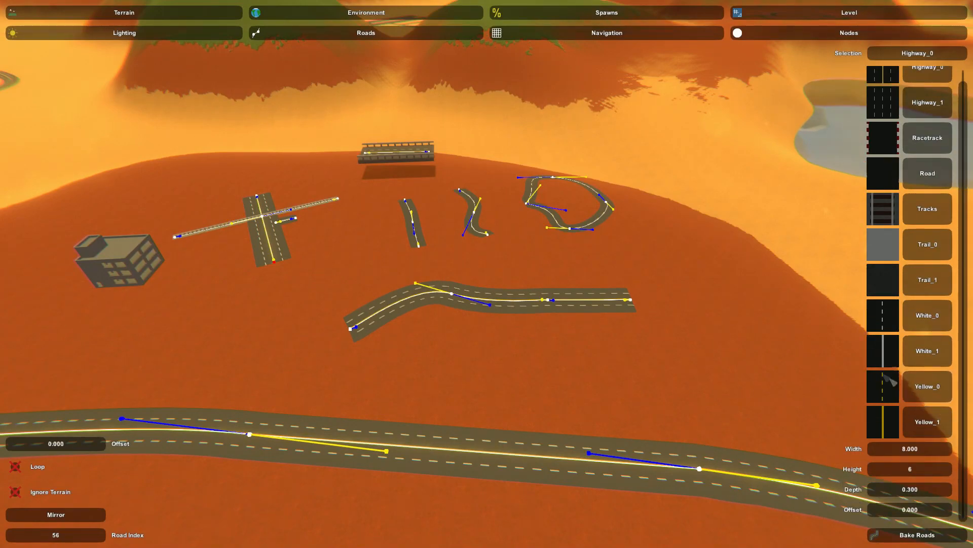
{"action": "key", "text": "w"}
{"action": "right_click_drag", "start_coordinate": [596, 351], "coordinate": [570, 421]}
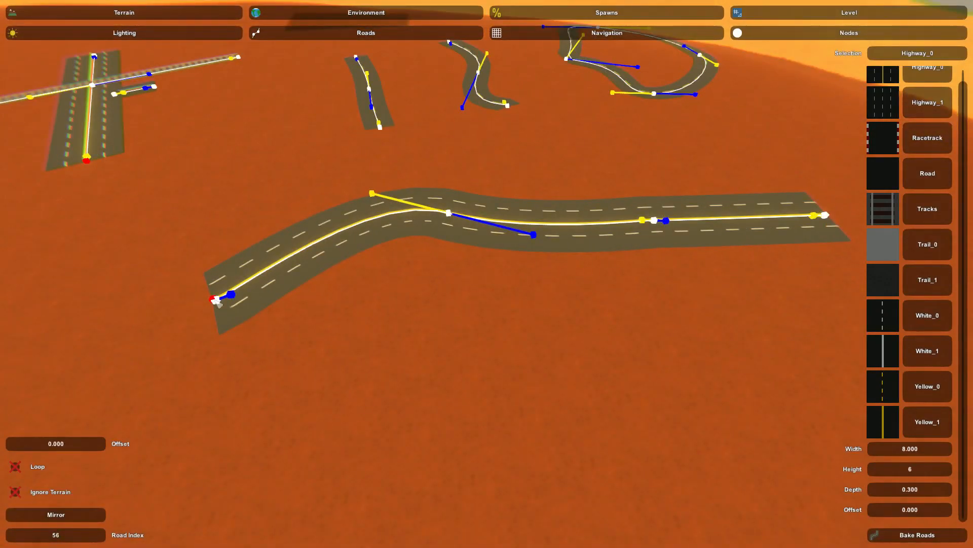
{"action": "key", "text": "Delete"}
{"action": "left_click", "coordinate": [450, 215]}
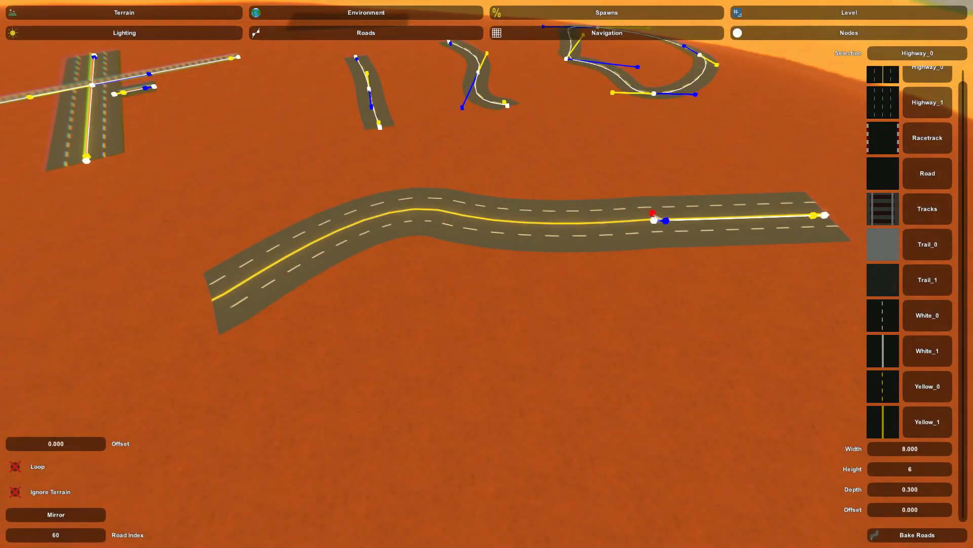
{"action": "key", "text": "Delete"}
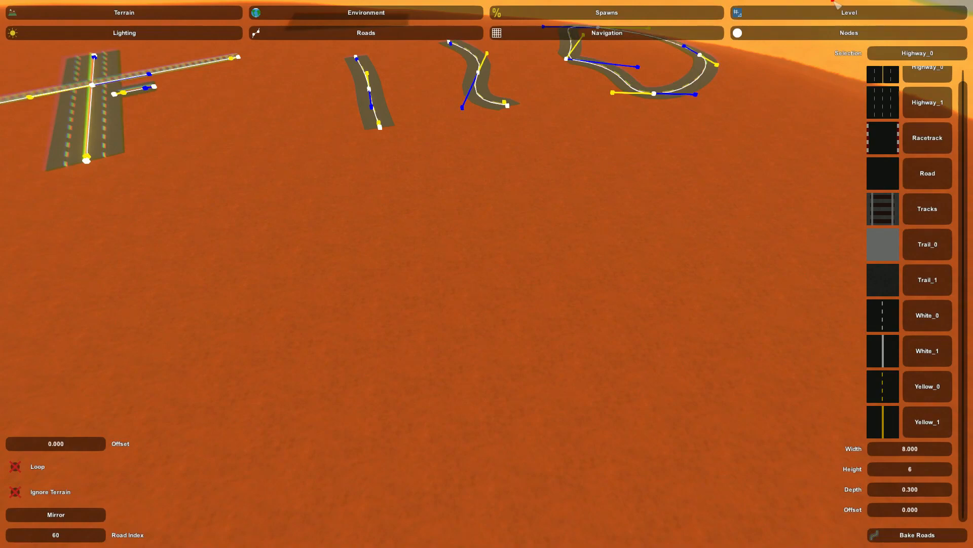
Switch to level object editing and search the object list for "parking"
{"action": "left_click", "coordinate": [850, 12]}
{"action": "left_click", "coordinate": [197, 34]}
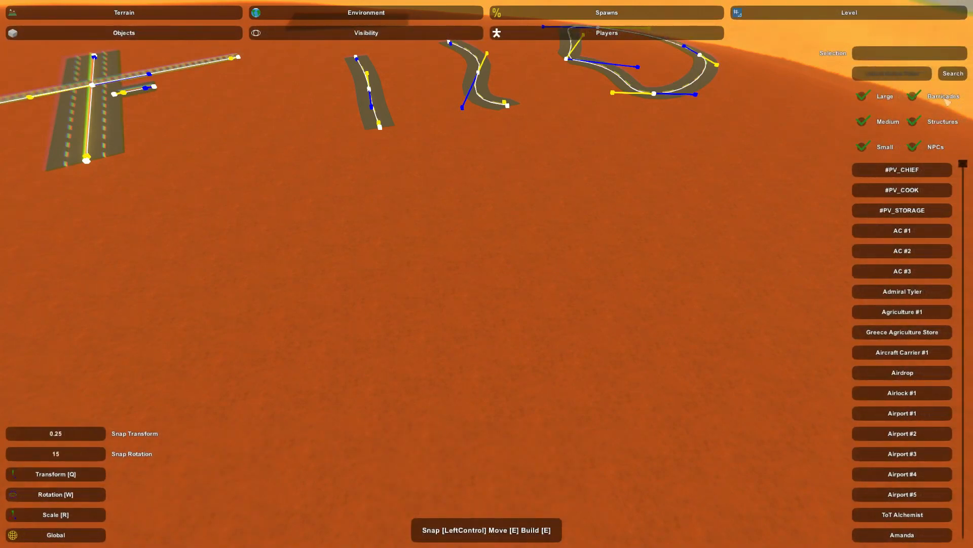
{"action": "left_click", "coordinate": [900, 76]}
{"action": "type", "text": "parking"}
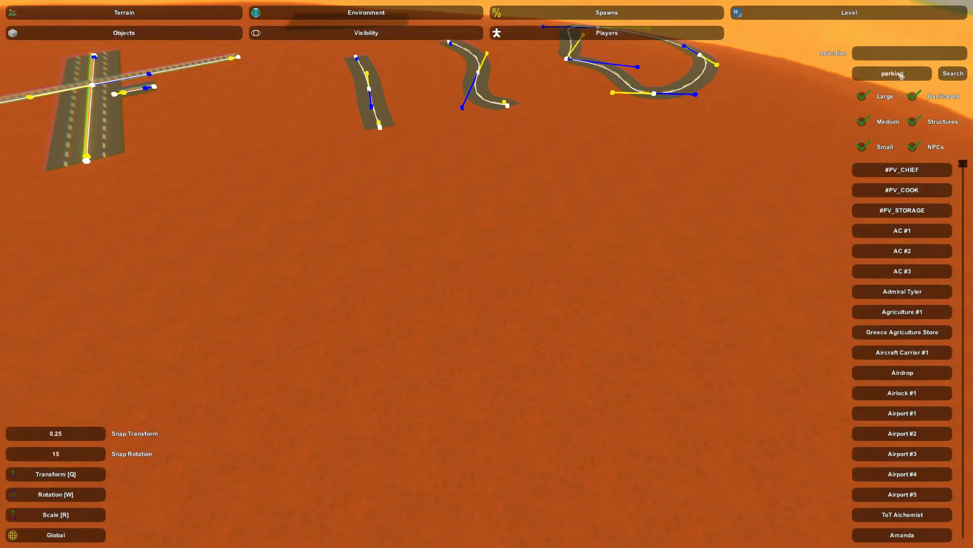
{"action": "key", "text": "Return"}
Place a Line Parking #1 object near the main highway and scale it up into a large grid over the terrain
{"action": "right_click_drag", "start_coordinate": [898, 64], "coordinate": [405, 162]}
{"action": "key", "text": "w"}
{"action": "left_click_drag", "start_coordinate": [292, 110], "coordinate": [795, 439]}
{"action": "right_click_drag", "start_coordinate": [796, 431], "coordinate": [882, 314]}
{"action": "key", "text": "w"}
{"action": "right_click_drag", "start_coordinate": [487, 274], "coordinate": [670, 306]}
{"action": "key", "text": "e"}
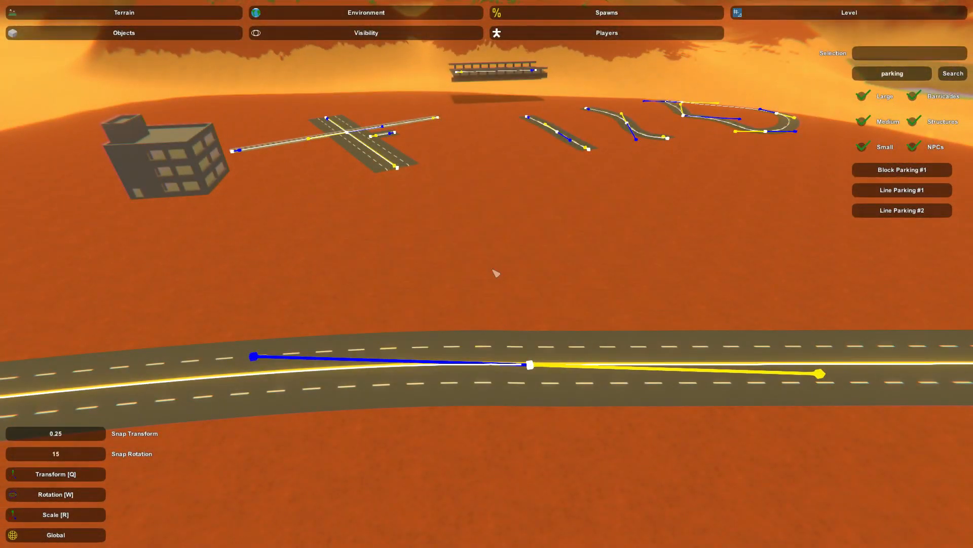
{"action": "key", "text": "r"}
{"action": "left_click_drag", "start_coordinate": [511, 266], "coordinate": [567, 261]}
{"action": "key", "text": "a"}
{"action": "right_click_drag", "start_coordinate": [567, 261], "coordinate": [699, 299]}
Move the office building out of the parking grid onto open ground beside it
{"action": "left_click", "coordinate": [81, 257]}
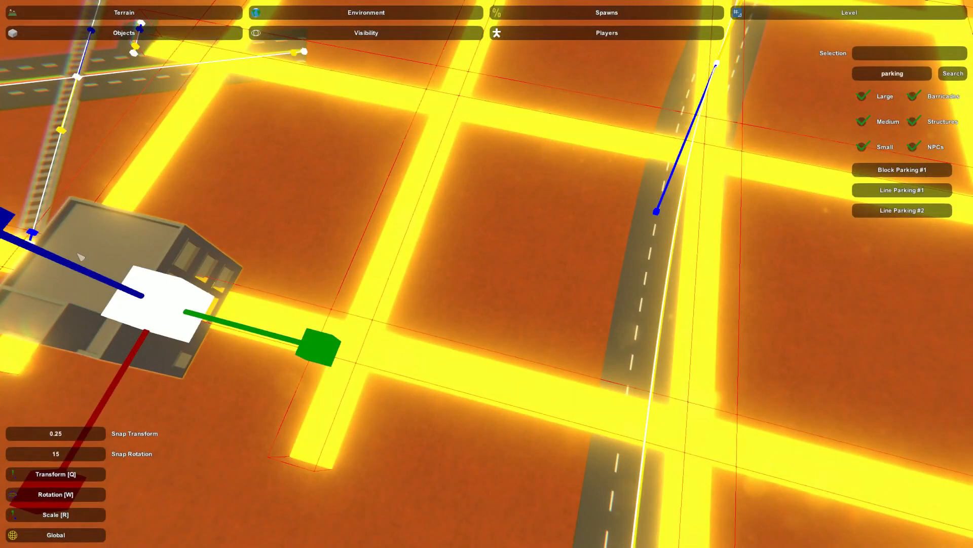
{"action": "key", "text": "q"}
{"action": "left_click_drag", "start_coordinate": [169, 314], "coordinate": [309, 236]}
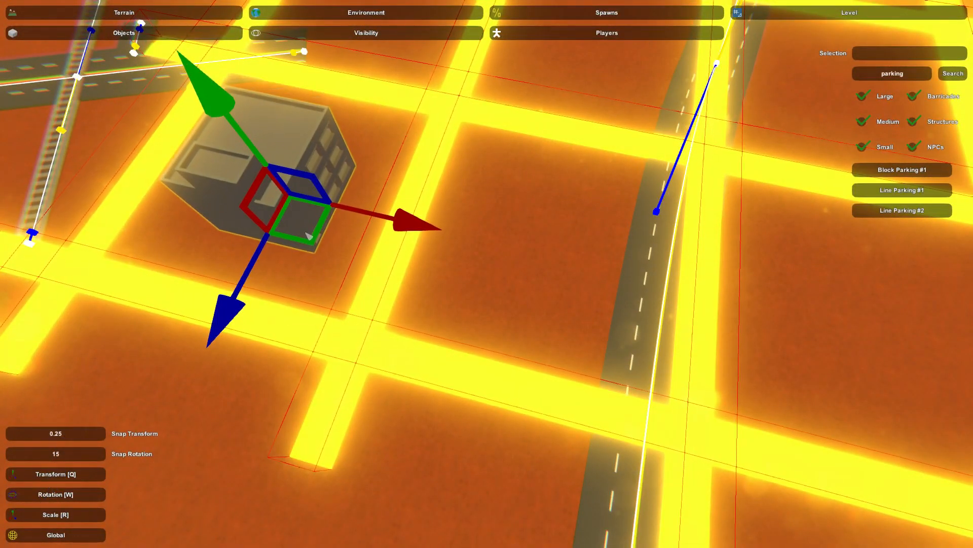
{"action": "right_click_drag", "start_coordinate": [333, 225], "coordinate": [505, 277]}
{"action": "key", "text": "d"}
{"action": "left_click_drag", "start_coordinate": [529, 273], "coordinate": [282, 273]}
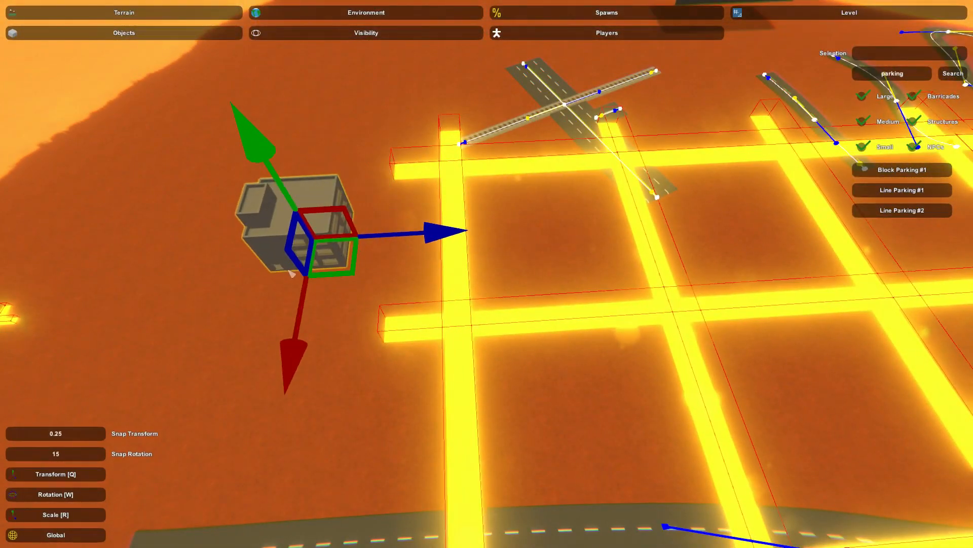
Select the large parking grid and rescale it along its green axis
{"action": "left_click", "coordinate": [315, 440]}
{"action": "right_click_drag", "start_coordinate": [315, 440], "coordinate": [489, 276]}
{"action": "key", "text": "d"}
{"action": "key", "text": "d"}
{"action": "key", "text": "s"}
{"action": "key", "text": "a"}
{"action": "left_click_drag", "start_coordinate": [528, 314], "coordinate": [534, 329]}
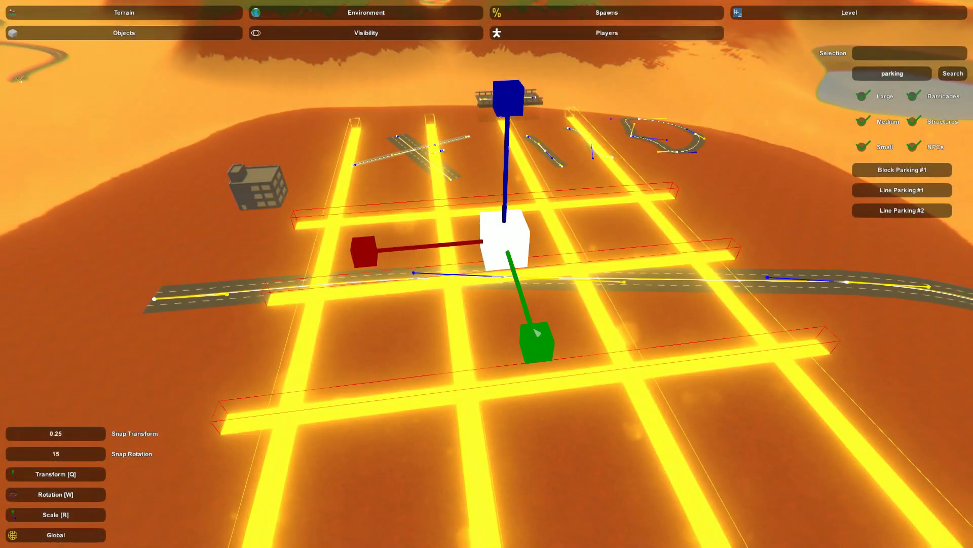
Duplicate the parking grid and shift the copy sideways along the main highway
{"action": "right_click_drag", "start_coordinate": [540, 350], "coordinate": [507, 271]}
{"action": "key", "text": "d"}
{"action": "key", "text": "q"}
{"action": "key", "text": "ctrl+c"}
{"action": "key", "text": "ctrl+v"}
{"action": "left_click_drag", "start_coordinate": [513, 178], "coordinate": [886, 158]}
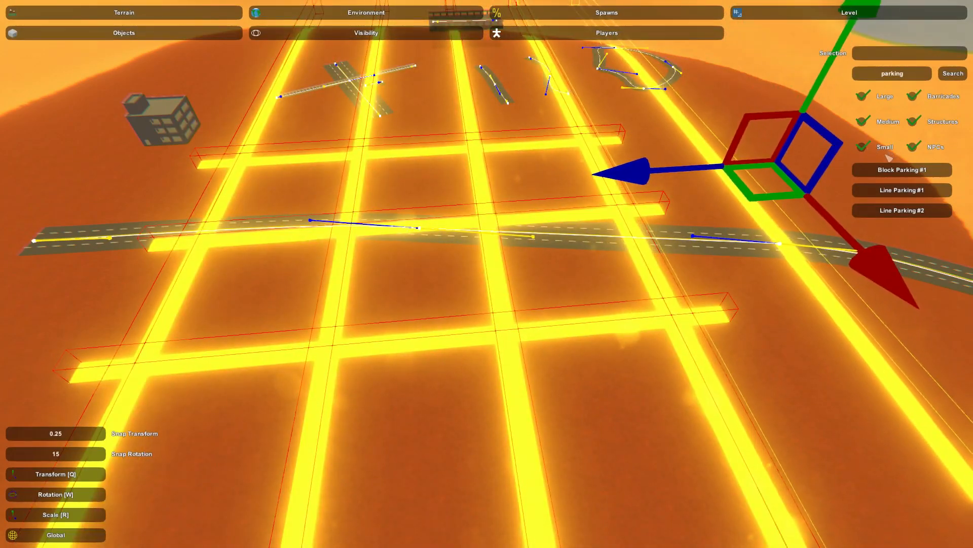
Duplicate the parking grid again and move the new copy to extend the guide lines across the terrain
{"action": "right_click_drag", "start_coordinate": [886, 159], "coordinate": [507, 264]}
{"action": "key", "text": "a"}
{"action": "key", "text": "a"}
{"action": "key", "text": "ctrl+c"}
{"action": "key", "text": "ctrl+v"}
{"action": "left_click_drag", "start_coordinate": [395, 230], "coordinate": [492, 227]}
{"action": "right_click_drag", "start_coordinate": [492, 227], "coordinate": [490, 278]}
{"action": "left_click_drag", "start_coordinate": [519, 303], "coordinate": [667, 264]}
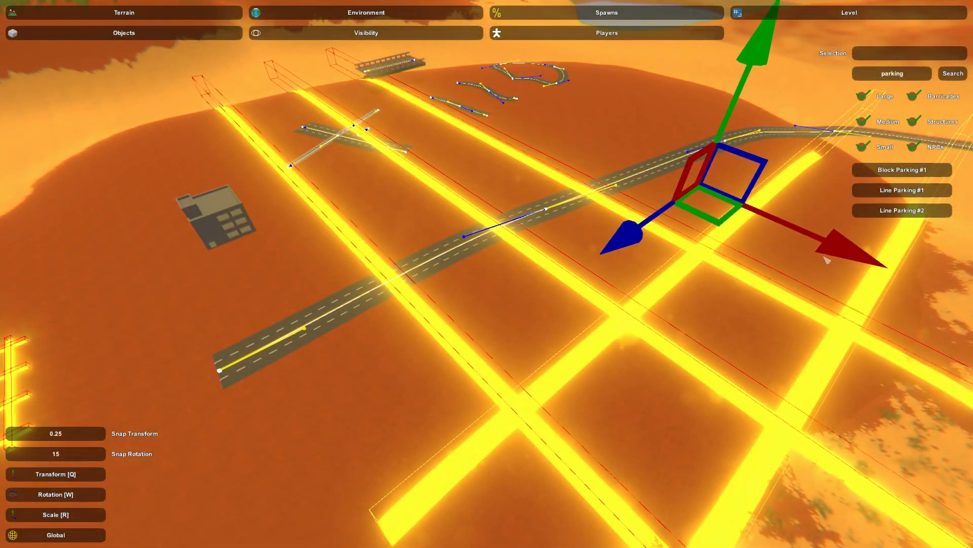
Shift the duplicated grid slightly along its red axis to line it up with the other grid lines
{"action": "key", "text": "a"}
{"action": "right_click_drag", "start_coordinate": [487, 170], "coordinate": [493, 275]}
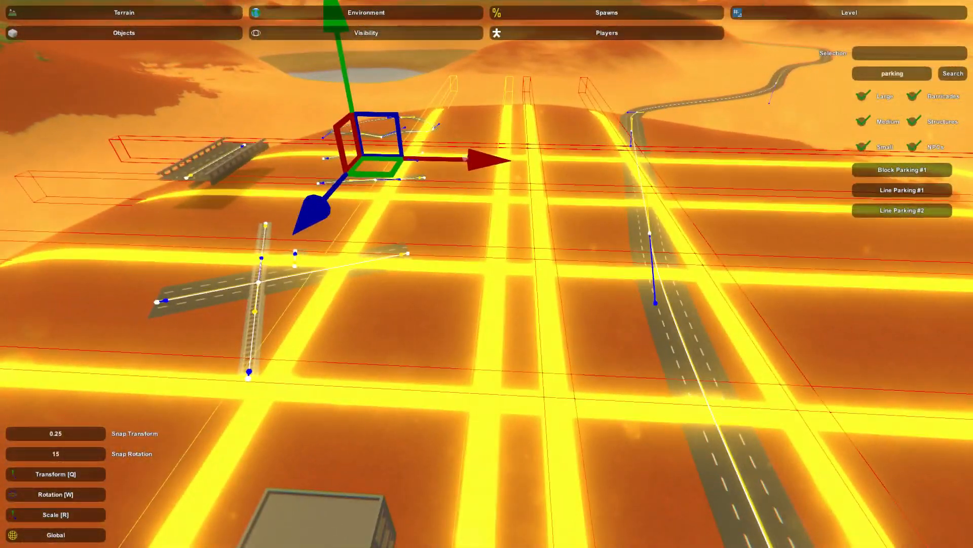
{"action": "left_click_drag", "start_coordinate": [495, 161], "coordinate": [524, 170]}
{"action": "right_click_drag", "start_coordinate": [519, 169], "coordinate": [510, 223]}
{"action": "key", "text": "d"}
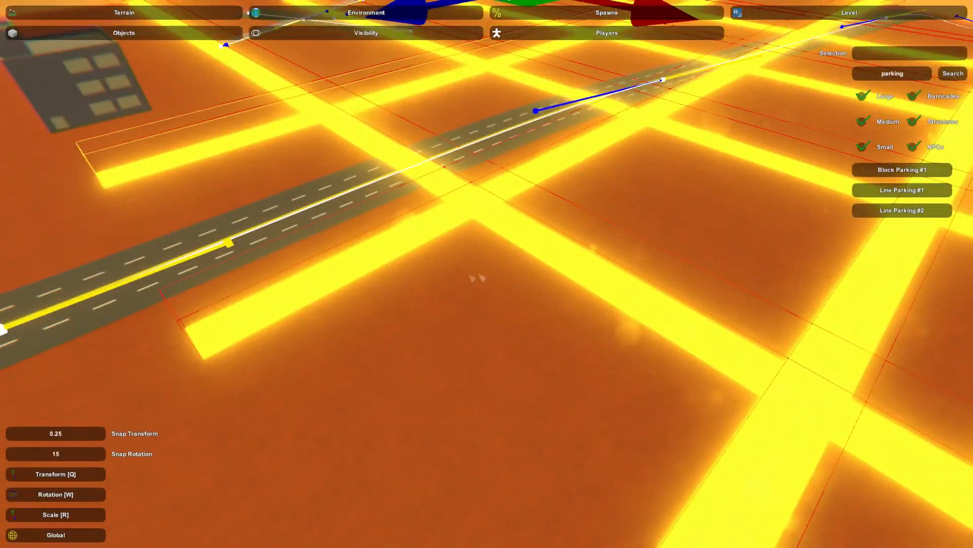
Lower the parking grids to ground level so their lines lie beneath the highway surface
{"action": "key", "text": "d"}
{"action": "right_click_drag", "start_coordinate": [352, 276], "coordinate": [573, 233]}
{"action": "key", "text": "w"}
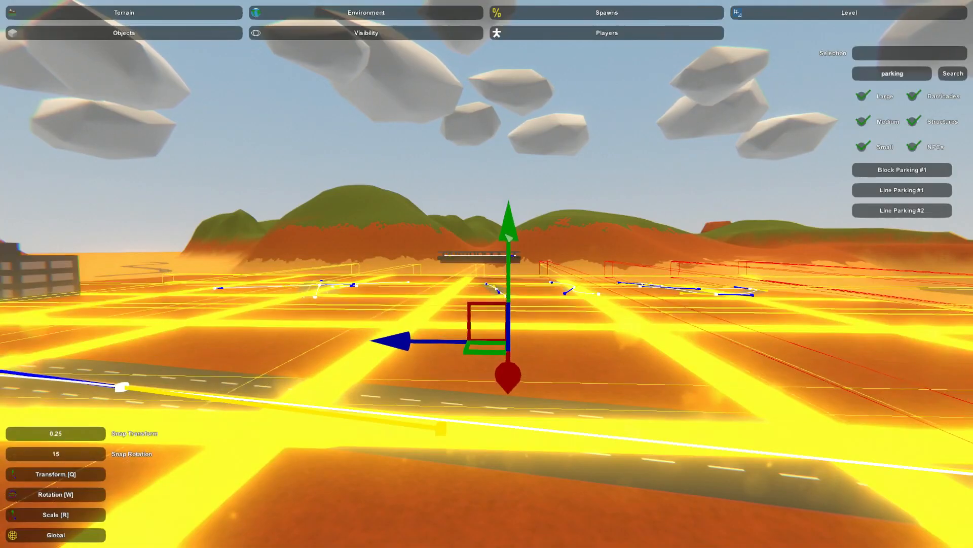
{"action": "key", "text": "s"}
{"action": "right_click_drag", "start_coordinate": [573, 233], "coordinate": [674, 208]}
{"action": "key", "text": "w"}
{"action": "key", "text": "w"}
{"action": "key", "text": "w"}
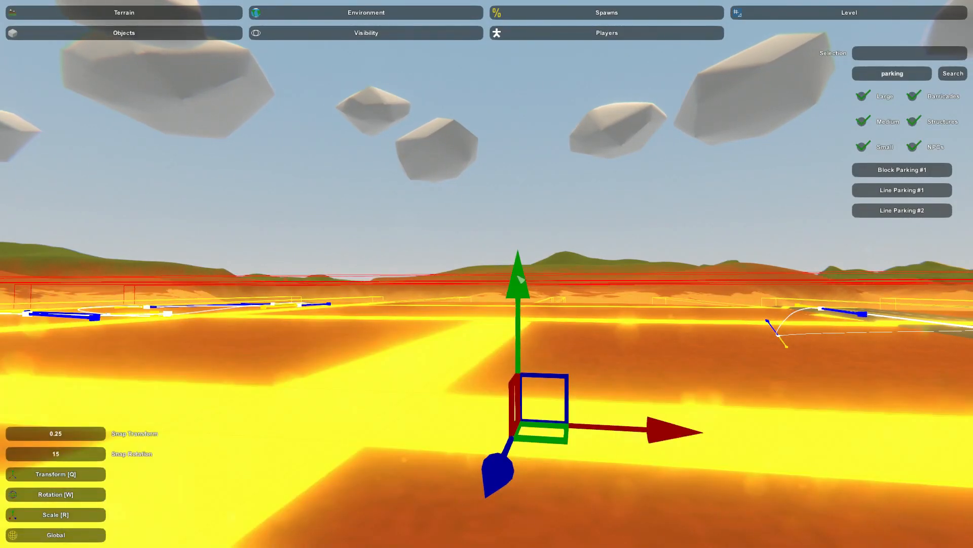
{"action": "key", "text": "w"}
{"action": "right_click_drag", "start_coordinate": [389, 412], "coordinate": [56, 415]}
{"action": "key", "text": "s"}
{"action": "right_click_drag", "start_coordinate": [487, 274], "coordinate": [488, 420]}
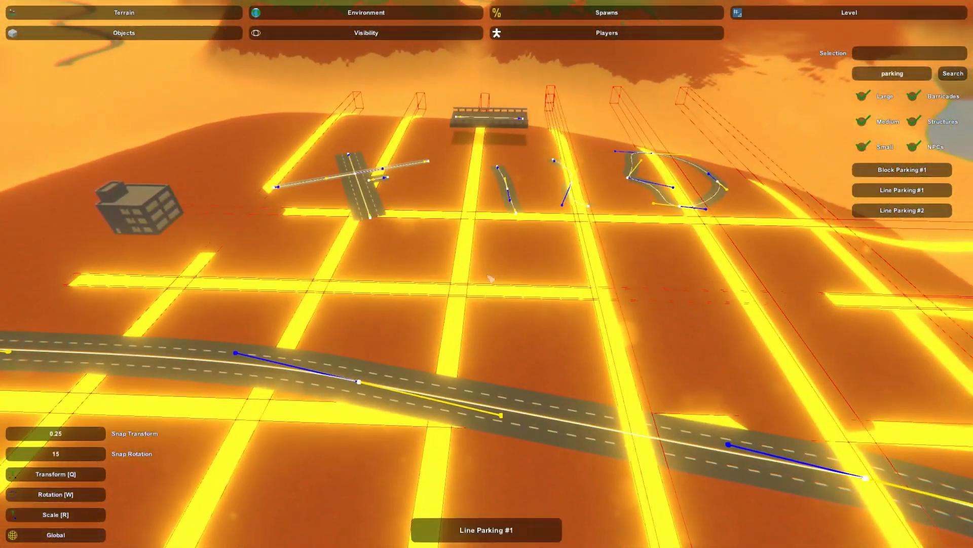
Return to road editing, select a main highway joint, and move it onto the nearby grid line
{"action": "left_click", "coordinate": [419, 15]}
{"action": "left_click", "coordinate": [392, 34]}
{"action": "right_click_drag", "start_coordinate": [552, 234], "coordinate": [486, 345]}
{"action": "key", "text": "w"}
{"action": "left_click", "coordinate": [650, 276]}
{"action": "right_click_drag", "start_coordinate": [651, 276], "coordinate": [522, 270]}
{"action": "key", "text": "s"}
{"action": "key", "text": "a"}
{"action": "key", "text": "e"}
{"action": "key", "text": "d"}
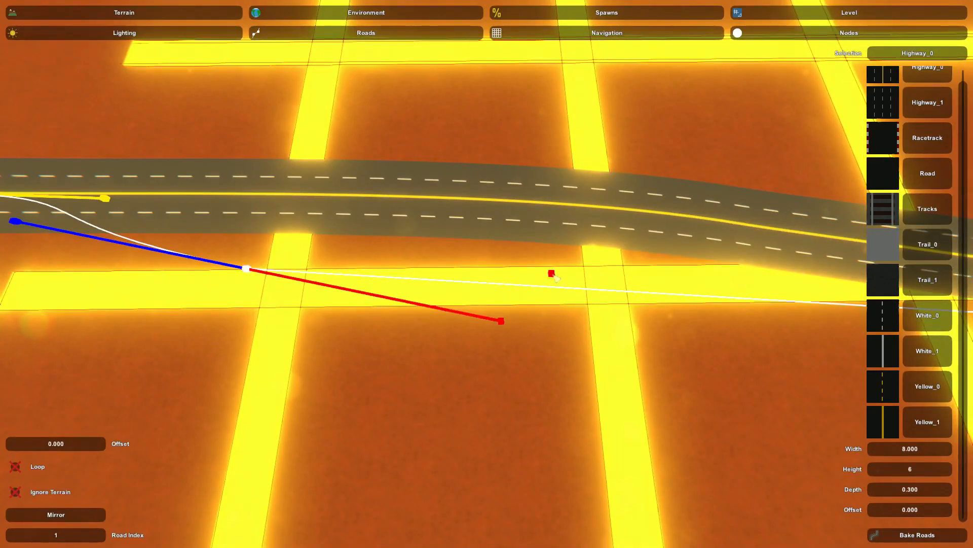
Reposition the main highway's next joint and its handle to follow the same grid line
{"action": "key", "text": "a"}
{"action": "right_click_drag", "start_coordinate": [541, 269], "coordinate": [487, 274]}
{"action": "key", "text": "w"}
{"action": "right_click_drag", "start_coordinate": [229, 286], "coordinate": [637, 232]}
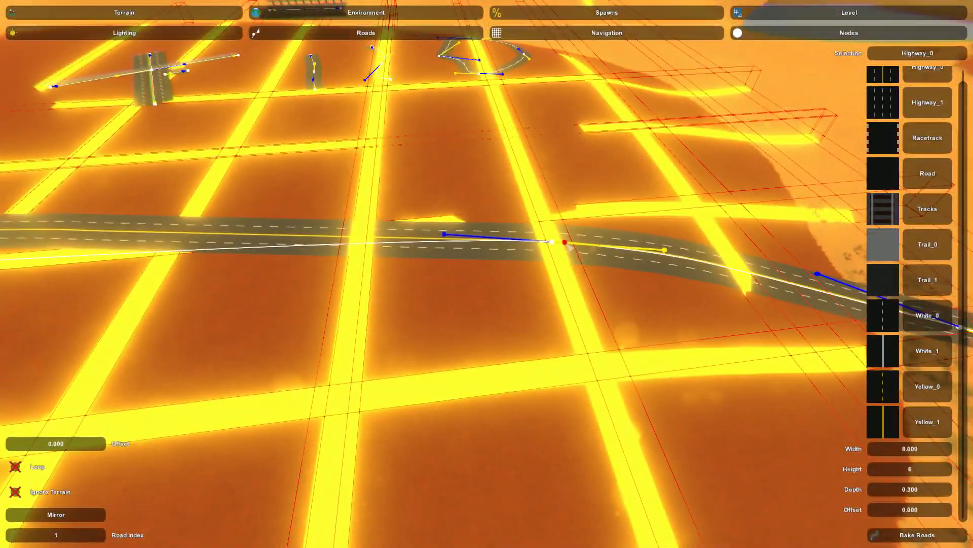
{"action": "right_click_drag", "start_coordinate": [552, 243], "coordinate": [498, 352]}
{"action": "key", "text": "w"}
{"action": "key", "text": "e"}
{"action": "key", "text": "d"}
{"action": "key", "text": "e"}
Select the main highway joint that sits off the guide and move it onto the nearby grid line
{"action": "right_click_drag", "start_coordinate": [587, 297], "coordinate": [553, 295]}
{"action": "key", "text": "s"}
{"action": "right_click_drag", "start_coordinate": [558, 334], "coordinate": [621, 325]}
{"action": "key", "text": "w"}
{"action": "key", "text": "s"}
{"action": "mouse_move", "coordinate": [486, 274]}
{"action": "right_mouse_down"}
{"action": "mouse_move", "coordinate": [487, 291]}
{"action": "mouse_move", "coordinate": [452, 292]}
{"action": "mouse_move", "coordinate": [481, 289]}
{"action": "right_mouse_up"}
{"action": "key", "text": "a"}
{"action": "left_click", "coordinate": [473, 310]}
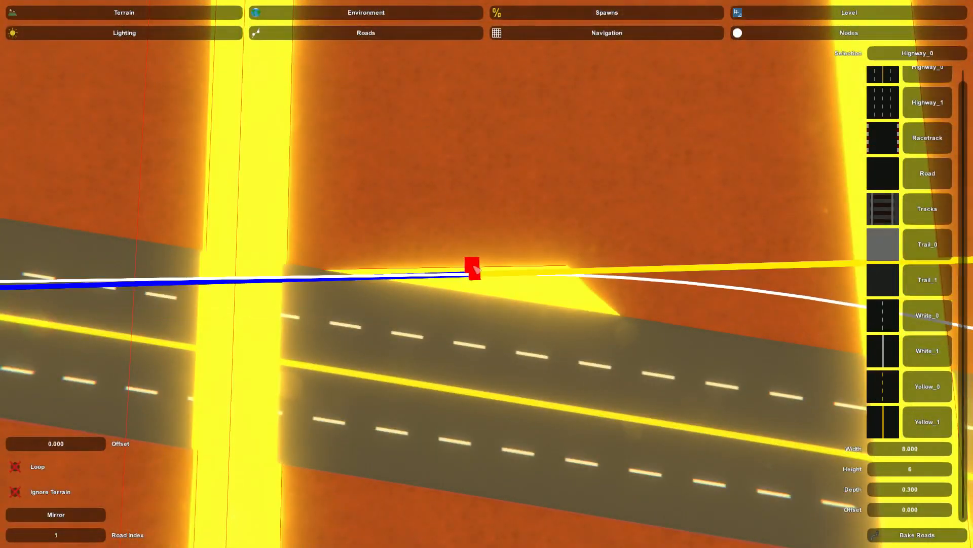
{"action": "key", "text": "s"}
{"action": "key", "text": "d"}
{"action": "key", "text": "a"}
{"action": "key", "text": "w"}
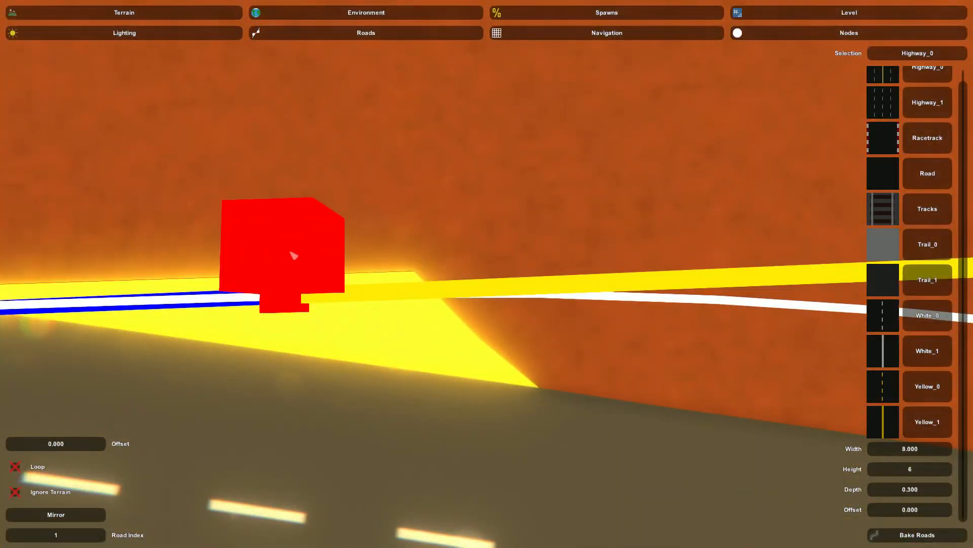
{"action": "key", "text": "e"}
Align the moved highway joint's handle with the parking grid line
{"action": "key", "text": "w"}
{"action": "right_click_drag", "start_coordinate": [394, 291], "coordinate": [674, 271]}
{"action": "key", "text": "a"}
{"action": "right_click_drag", "start_coordinate": [487, 274], "coordinate": [669, 170]}
{"action": "key", "text": "s"}
{"action": "key", "text": "a"}
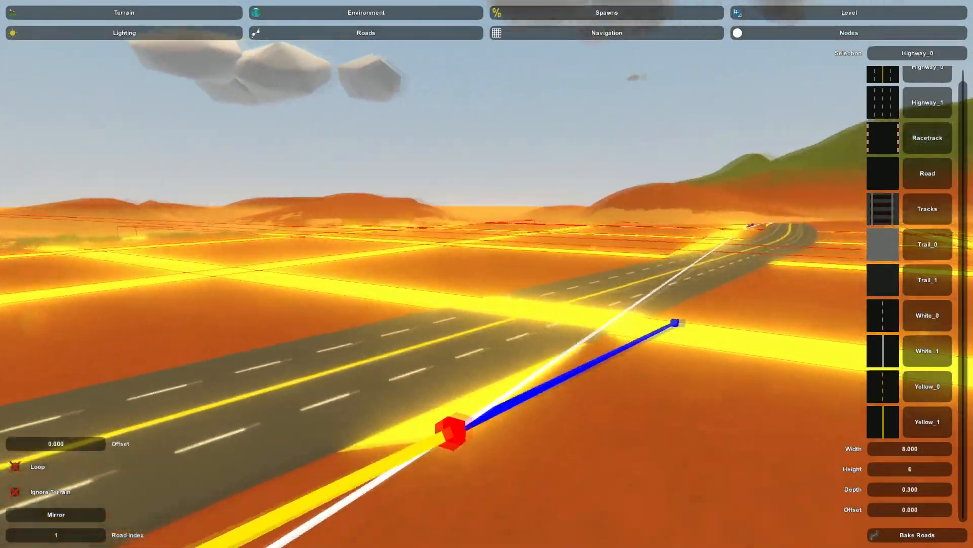
{"action": "right_click_drag", "start_coordinate": [486, 274], "coordinate": [416, 375]}
{"action": "key", "text": "a"}
{"action": "key", "text": "s"}
{"action": "right_click_drag", "start_coordinate": [487, 274], "coordinate": [314, 354]}
{"action": "key", "text": "w"}
{"action": "key", "text": "a"}
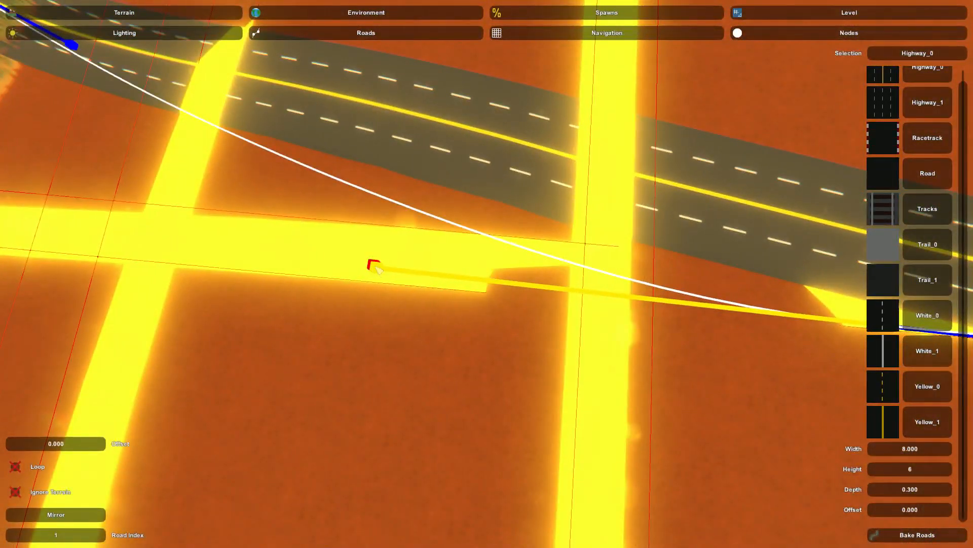
Reposition the adjoining highway handle to straighten the section, and bake the roads
{"action": "key", "text": "s"}
{"action": "right_click_drag", "start_coordinate": [366, 280], "coordinate": [553, 142]}
{"action": "key", "text": "a"}
{"action": "key", "text": "d"}
{"action": "key", "text": "w"}
{"action": "right_click_drag", "start_coordinate": [487, 273], "coordinate": [446, 244]}
{"action": "left_click", "coordinate": [447, 340]}
{"action": "key", "text": "e"}
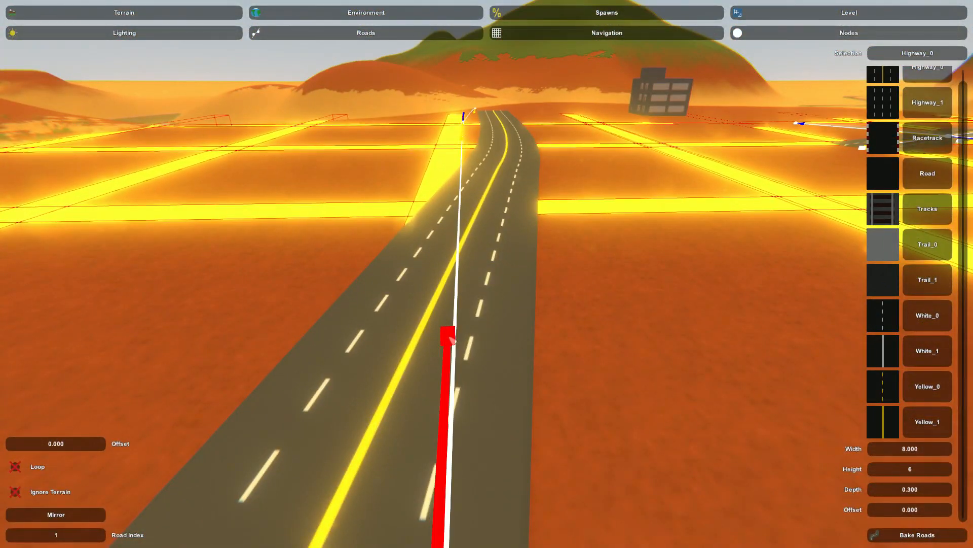
{"action": "left_click", "coordinate": [924, 535]}
Choose the Yellow_0 road material
{"action": "right_click_drag", "start_coordinate": [487, 411], "coordinate": [649, 472]}
{"action": "key", "text": "s"}
{"action": "key", "text": "s"}
{"action": "key", "text": "w"}
{"action": "key", "text": "s"}
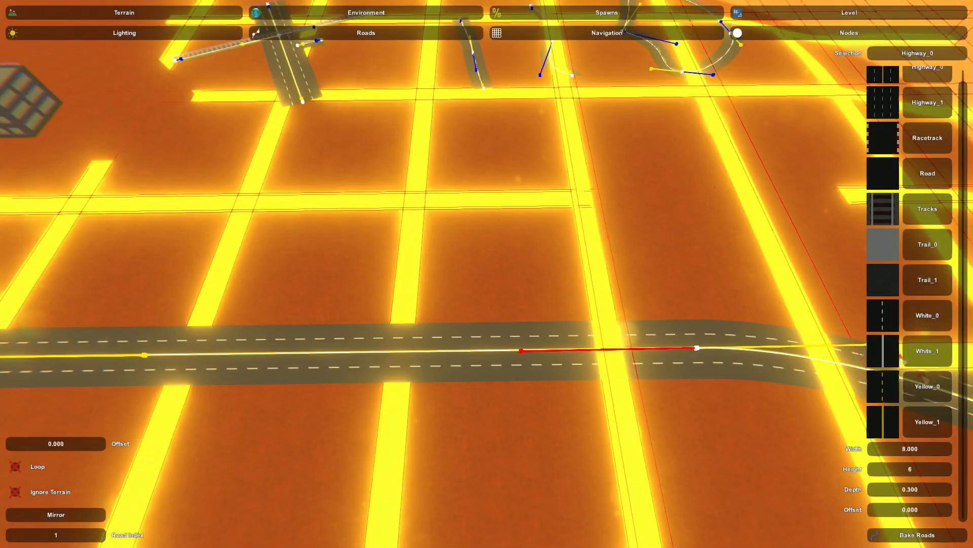
{"action": "left_click", "coordinate": [622, 237]}
{"action": "key", "text": "Delete"}
{"action": "left_click", "coordinate": [927, 389]}
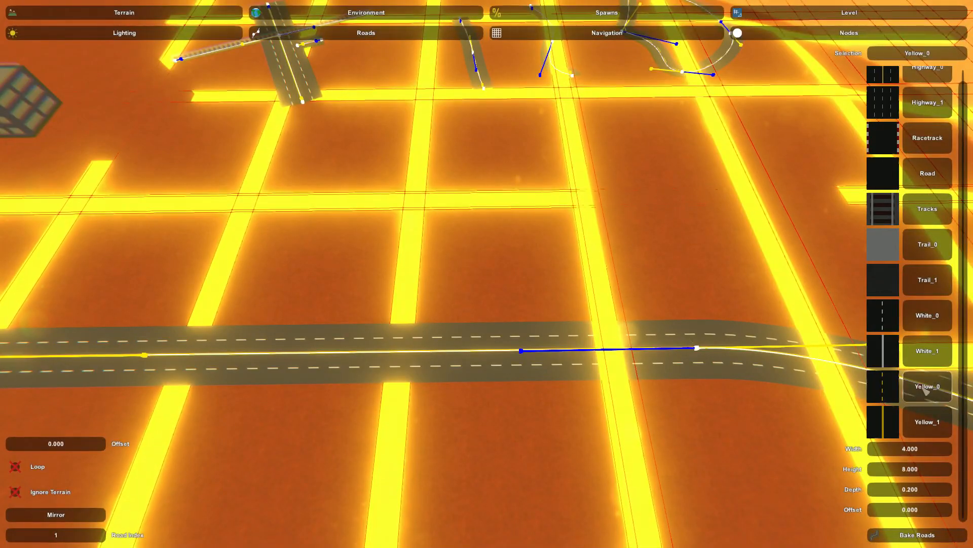
Delete the short sample highway, the tracks crossing it, and the separate straight sample road
{"action": "key", "text": "w"}
{"action": "right_click_drag", "start_coordinate": [487, 273], "coordinate": [431, 284]}
{"action": "key", "text": "s"}
{"action": "key", "text": "w"}
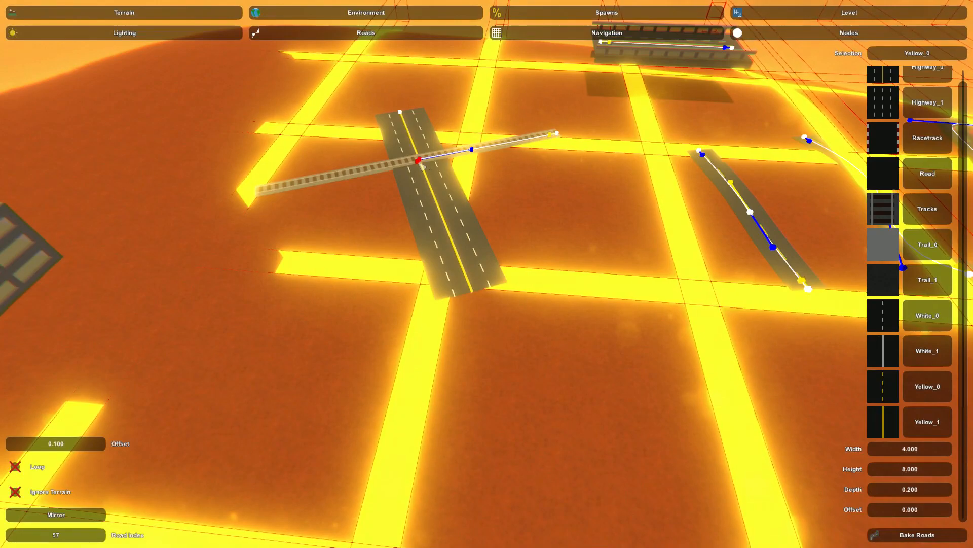
{"action": "key", "text": "Delete"}
{"action": "left_click", "coordinate": [701, 155]}
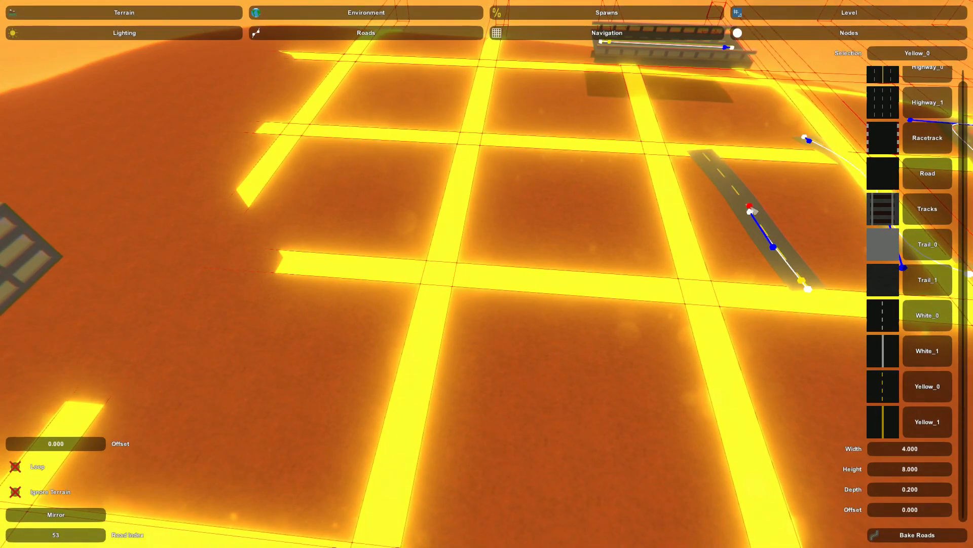
{"action": "key", "text": "Delete"}
Delete the joints of the looped sample road
{"action": "right_click_drag", "start_coordinate": [812, 288], "coordinate": [487, 273]}
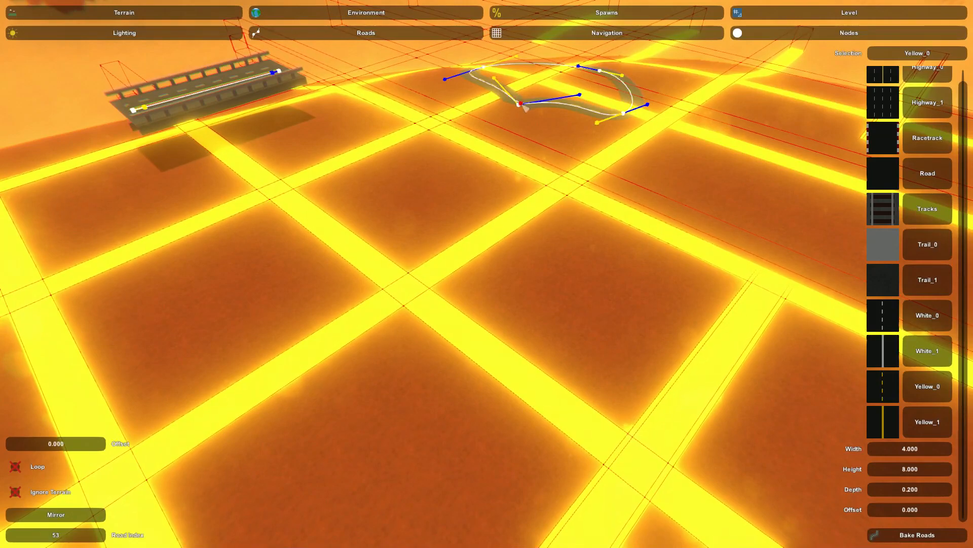
{"action": "key", "text": "Delete"}
{"action": "left_click", "coordinate": [624, 113]}
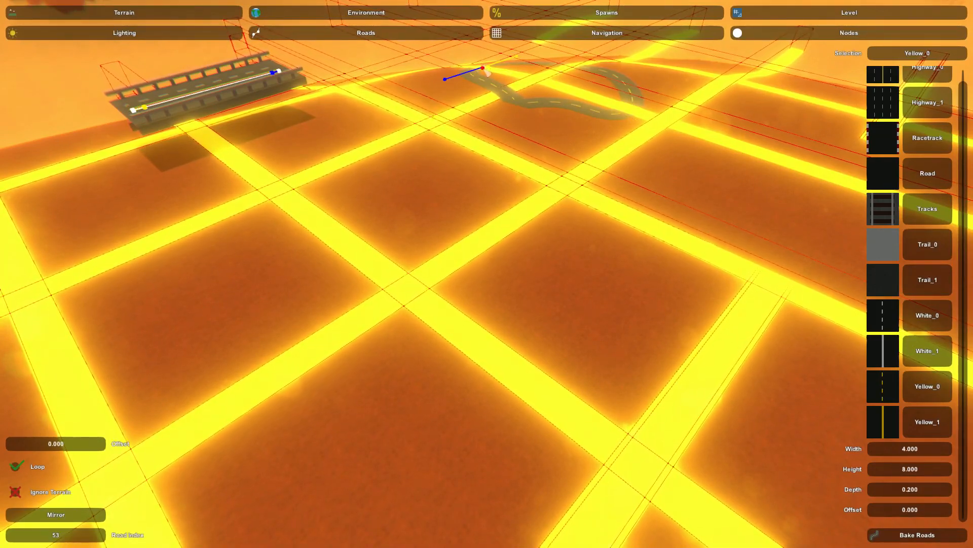
{"action": "key", "text": "Delete"}
Start a new Yellow_0 road with a joint at the edge of the main highway, beside a grid line
{"action": "right_click_drag", "start_coordinate": [421, 223], "coordinate": [284, 223]}
{"action": "key", "text": "s"}
{"action": "key", "text": "a"}
{"action": "right_click_drag", "start_coordinate": [507, 223], "coordinate": [471, 198]}
{"action": "key", "text": "w"}
{"action": "left_click", "coordinate": [449, 265]}
{"action": "key", "text": "s"}
{"action": "key", "text": "w"}
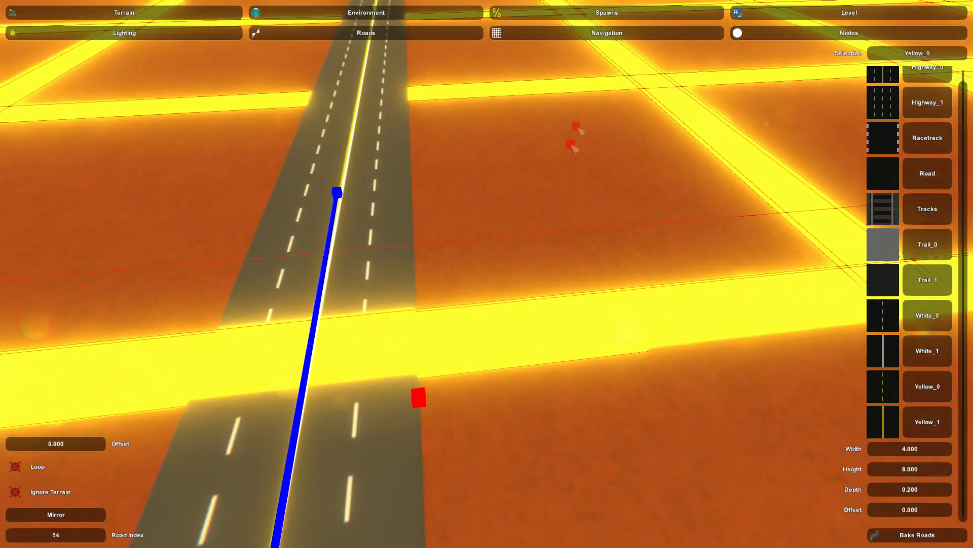
Switch to object editing and shift the parking grid beside the highway edge
{"action": "left_click", "coordinate": [855, 7]}
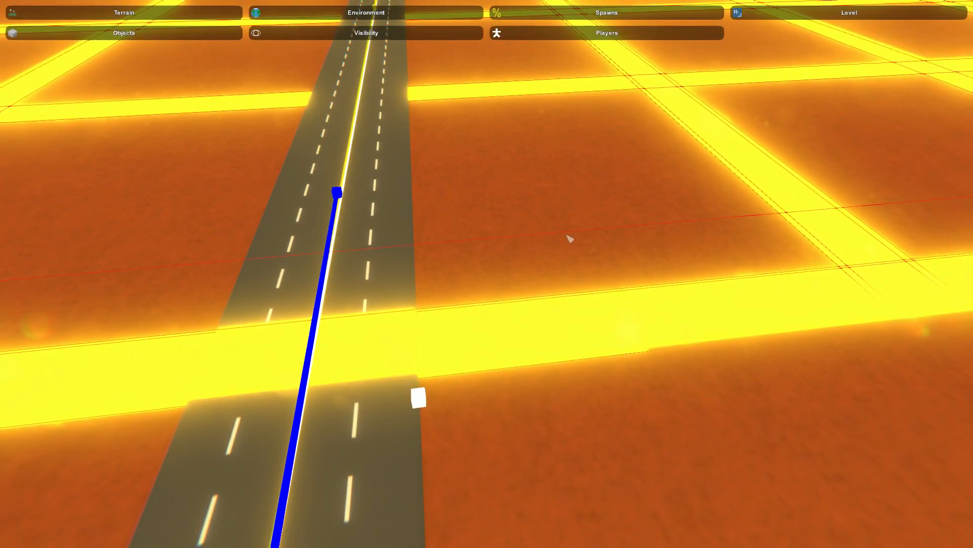
{"action": "left_click", "coordinate": [170, 33]}
{"action": "right_click_drag", "start_coordinate": [478, 241], "coordinate": [521, 317]}
{"action": "key", "text": "s"}
{"action": "key", "text": "a"}
{"action": "left_click_drag", "start_coordinate": [568, 360], "coordinate": [555, 422]}
{"action": "left_click", "coordinate": [606, 356]}
{"action": "right_click_drag", "start_coordinate": [606, 356], "coordinate": [608, 388]}
{"action": "key", "text": "w"}
Return to road editing, align the new road's first joint with the grid line at the highway edge, and add a second joint along it
{"action": "left_click", "coordinate": [366, 12]}
{"action": "left_click", "coordinate": [366, 33]}
{"action": "left_click", "coordinate": [432, 358]}
{"action": "key", "text": "w"}
{"action": "right_click_drag", "start_coordinate": [435, 360], "coordinate": [456, 421]}
{"action": "key", "text": "e"}
{"action": "right_click_drag", "start_coordinate": [480, 202], "coordinate": [431, 188]}
{"action": "key", "text": "s"}
{"action": "right_click_drag", "start_coordinate": [487, 274], "coordinate": [548, 269]}
{"action": "key", "text": "w"}
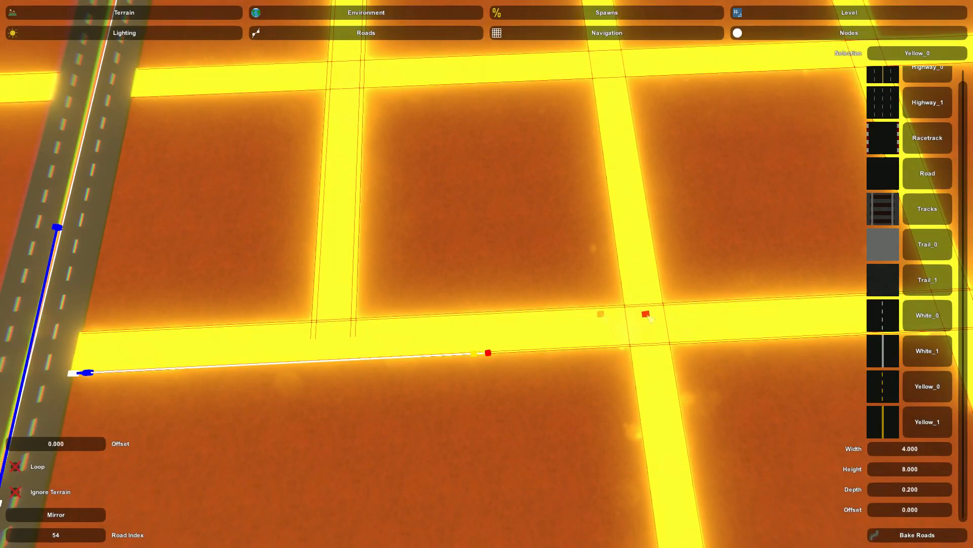
Extend the Yellow_0 road with a joint near the outer end of the next grid line
{"action": "key", "text": "d"}
{"action": "key", "text": "s"}
{"action": "right_click_drag", "start_coordinate": [535, 299], "coordinate": [486, 289]}
{"action": "key", "text": "d"}
{"action": "key", "text": "w"}
{"action": "key", "text": "d"}
{"action": "key", "text": "s"}
{"action": "right_click_drag", "start_coordinate": [607, 310], "coordinate": [598, 277]}
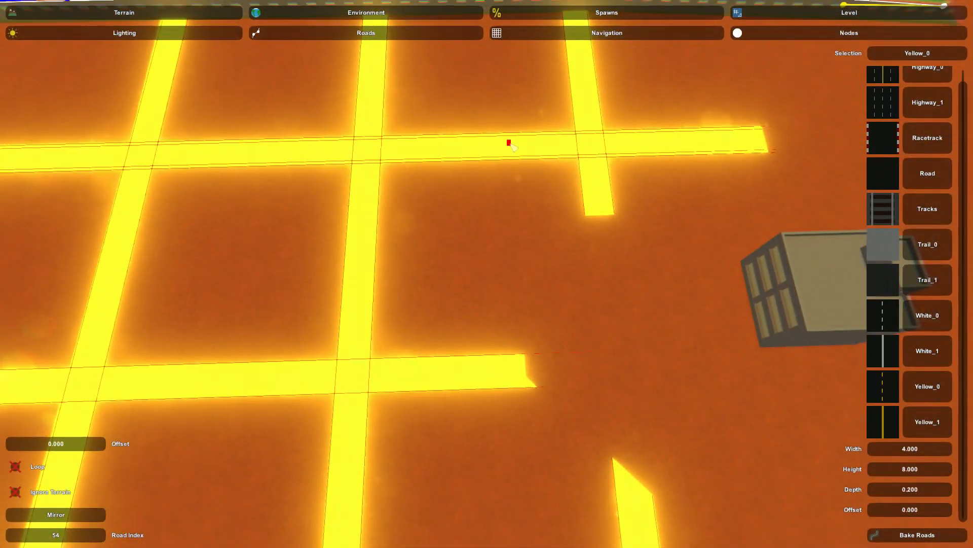
{"action": "left_click", "coordinate": [489, 390]}
{"action": "right_click_drag", "start_coordinate": [490, 390], "coordinate": [451, 395]}
{"action": "key", "text": "d"}
{"action": "right_click_drag", "start_coordinate": [527, 274], "coordinate": [487, 273]}
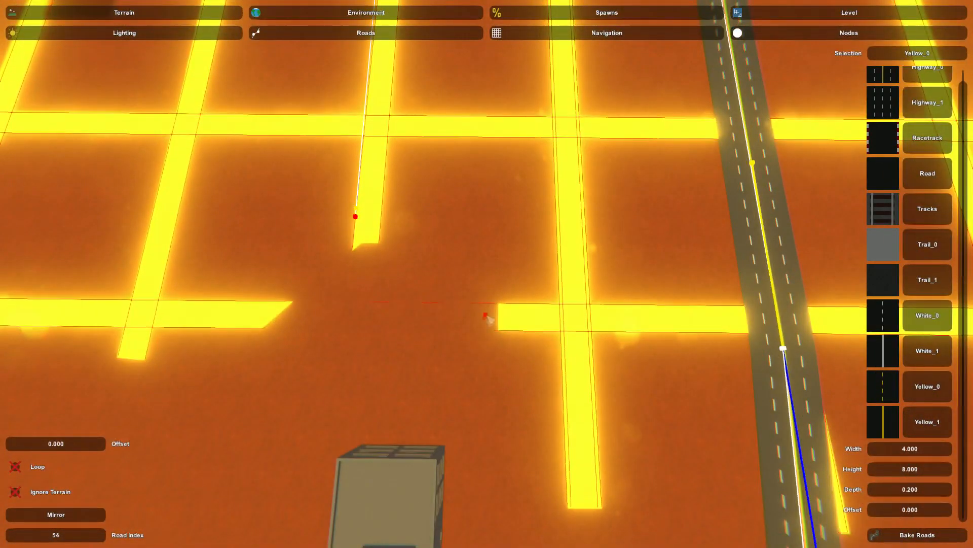
Place a joint beyond the end of the crossing grid line to carry the road around the corner
{"action": "left_click", "coordinate": [471, 333]}
{"action": "key", "text": "d"}
{"action": "mouse_move", "coordinate": [471, 333]}
{"action": "right_mouse_down"}
{"action": "mouse_move", "coordinate": [466, 345]}
{"action": "mouse_move", "coordinate": [477, 309]}
{"action": "mouse_move", "coordinate": [487, 325]}
{"action": "mouse_move", "coordinate": [494, 299]}
{"action": "mouse_move", "coordinate": [507, 305]}
{"action": "mouse_move", "coordinate": [479, 316]}
{"action": "right_mouse_up"}
{"action": "left_click", "coordinate": [490, 317]}
{"action": "key", "text": "a"}
{"action": "key", "text": "w"}
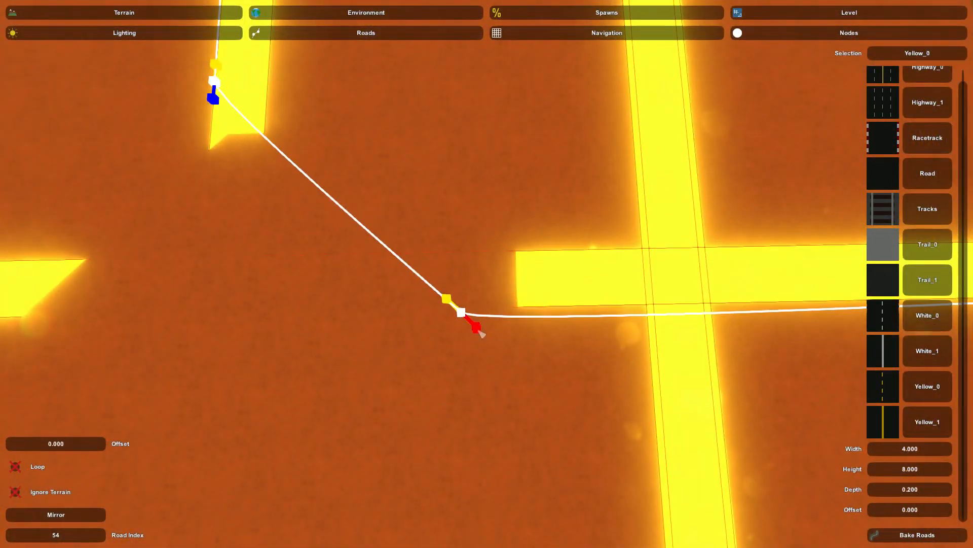
Lengthen the handles of the outer corner's joints along the grid lines to round the turn
{"action": "key", "text": "e"}
{"action": "key", "text": "e"}
{"action": "key", "text": "e"}
{"action": "right_click_drag", "start_coordinate": [581, 311], "coordinate": [478, 268]}
{"action": "key", "text": "s"}
{"action": "key", "text": "w"}
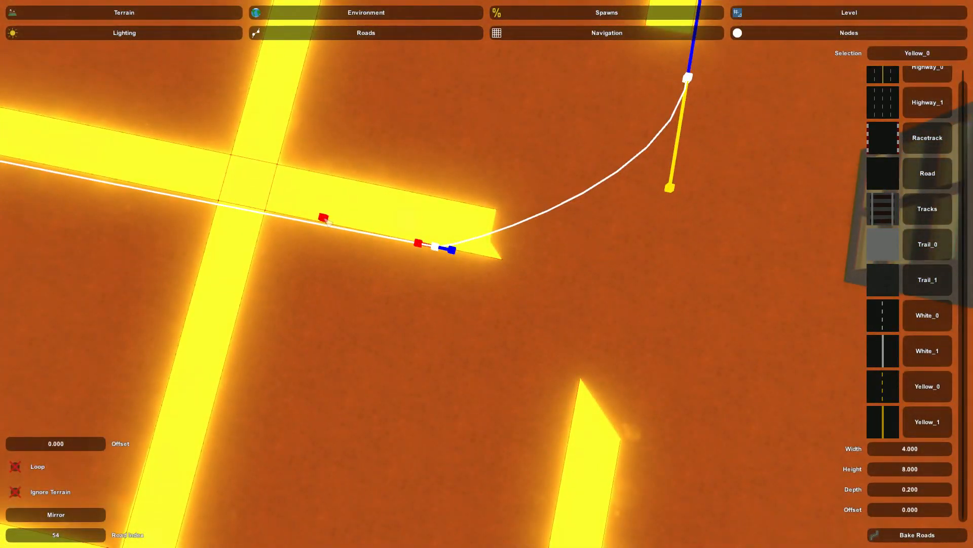
{"action": "key", "text": "e"}
{"action": "right_click_drag", "start_coordinate": [310, 218], "coordinate": [488, 275]}
{"action": "key", "text": "w"}
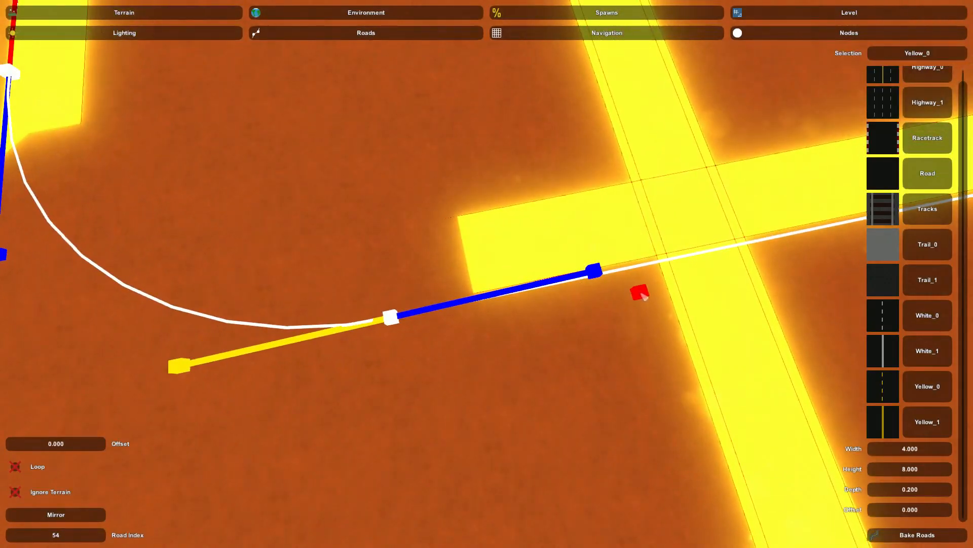
Adjust the handles at the road's other corner to follow the grid lines, and bake the roads
{"action": "right_click_drag", "start_coordinate": [622, 268], "coordinate": [485, 274]}
{"action": "key", "text": "s"}
{"action": "key", "text": "w"}
{"action": "right_click_drag", "start_coordinate": [391, 254], "coordinate": [487, 274]}
{"action": "key", "text": "s"}
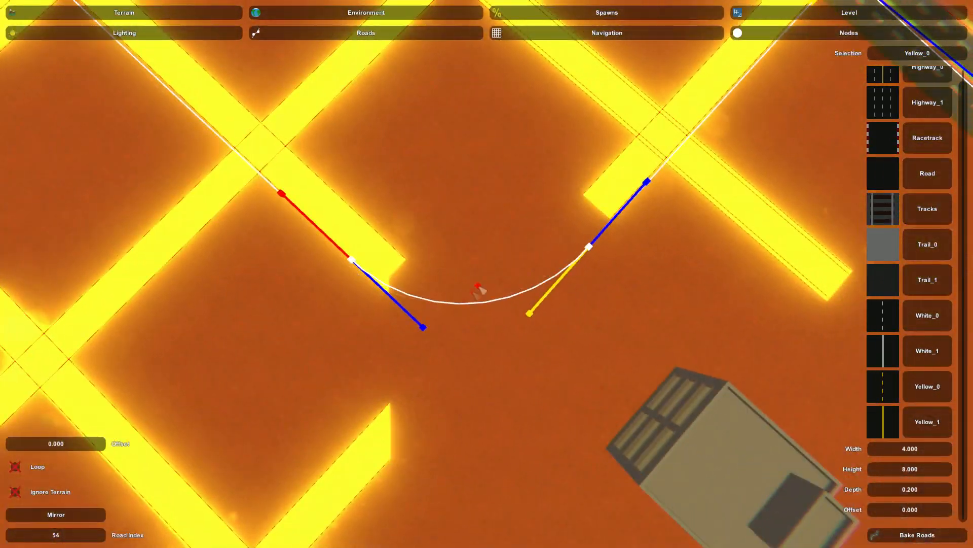
{"action": "key", "text": "s"}
{"action": "right_click_drag", "start_coordinate": [561, 248], "coordinate": [487, 274]}
{"action": "key", "text": "w"}
{"action": "key", "text": "e"}
{"action": "key", "text": "s"}
{"action": "right_click_drag", "start_coordinate": [416, 290], "coordinate": [487, 274]}
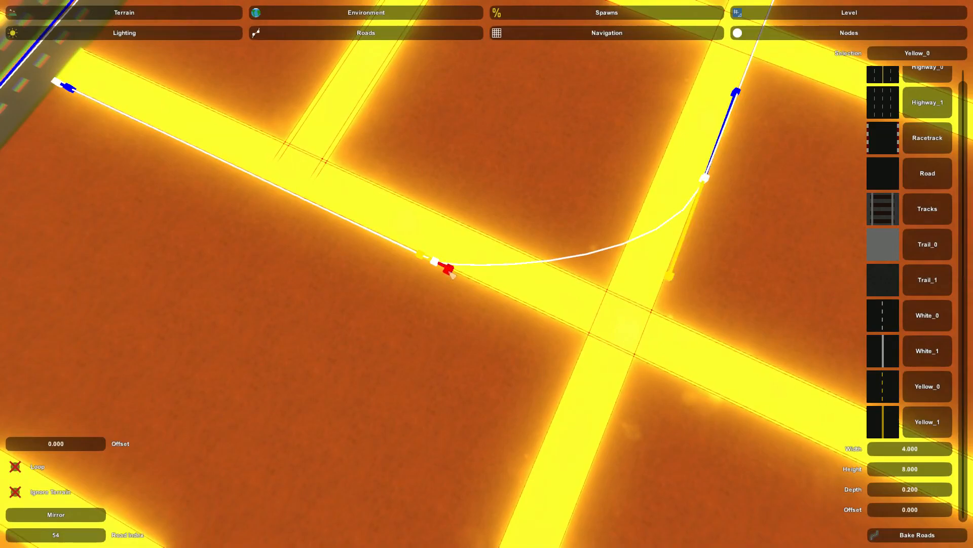
{"action": "key", "text": "s"}
{"action": "right_click_drag", "start_coordinate": [550, 317], "coordinate": [487, 274]}
{"action": "left_click", "coordinate": [917, 533]}
Start a connecting road at the inner edge of the curved road, centred on the middle grid line
{"action": "key", "text": "s"}
{"action": "right_click_drag", "start_coordinate": [517, 406], "coordinate": [487, 274]}
{"action": "key", "text": "a"}
{"action": "key", "text": "d"}
{"action": "right_click_drag", "start_coordinate": [572, 387], "coordinate": [486, 274]}
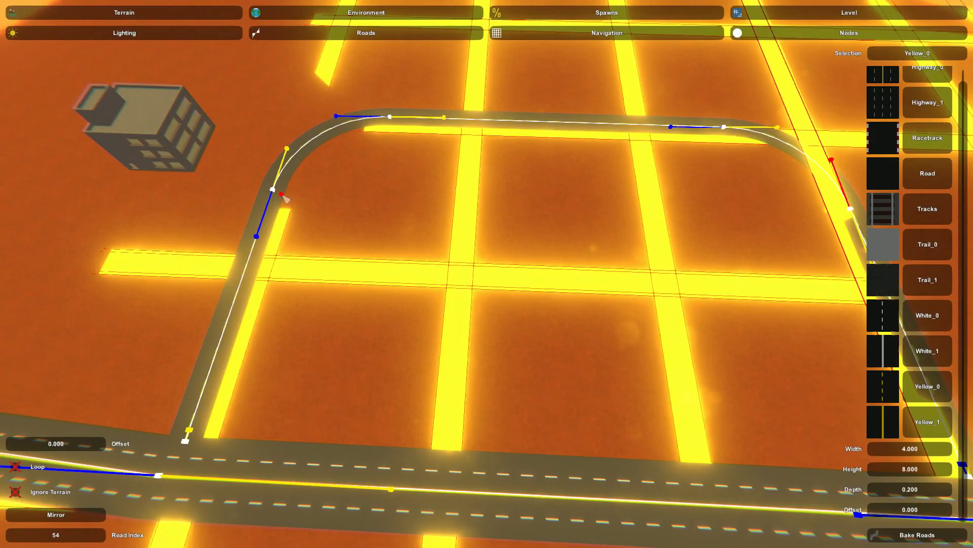
{"action": "key", "text": "w"}
{"action": "right_click_drag", "start_coordinate": [280, 198], "coordinate": [487, 273]}
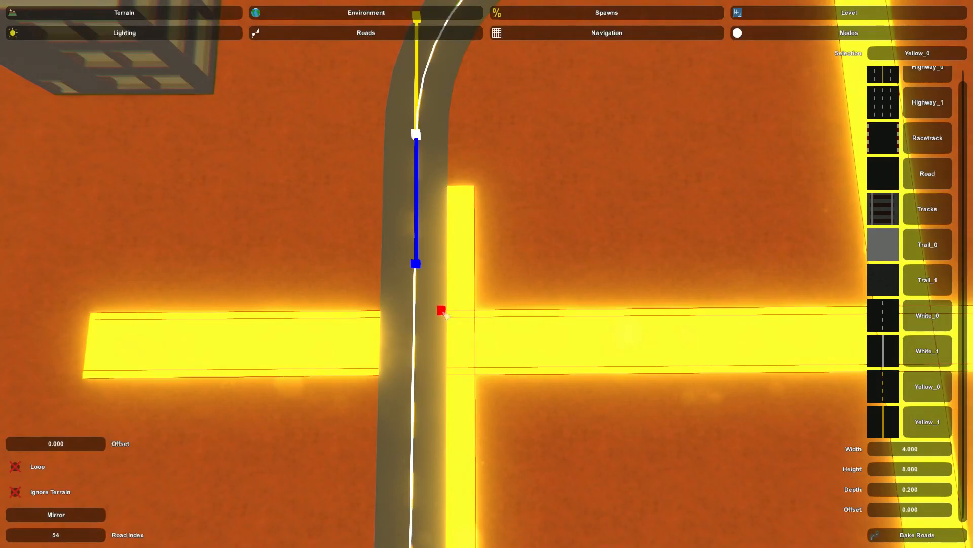
{"action": "key", "text": "s"}
End the connecting road at the opposite side of the curved road and bake the roads
{"action": "right_click_drag", "start_coordinate": [445, 345], "coordinate": [487, 273]}
{"action": "key", "text": "d"}
{"action": "key", "text": "w"}
{"action": "left_click", "coordinate": [508, 302]}
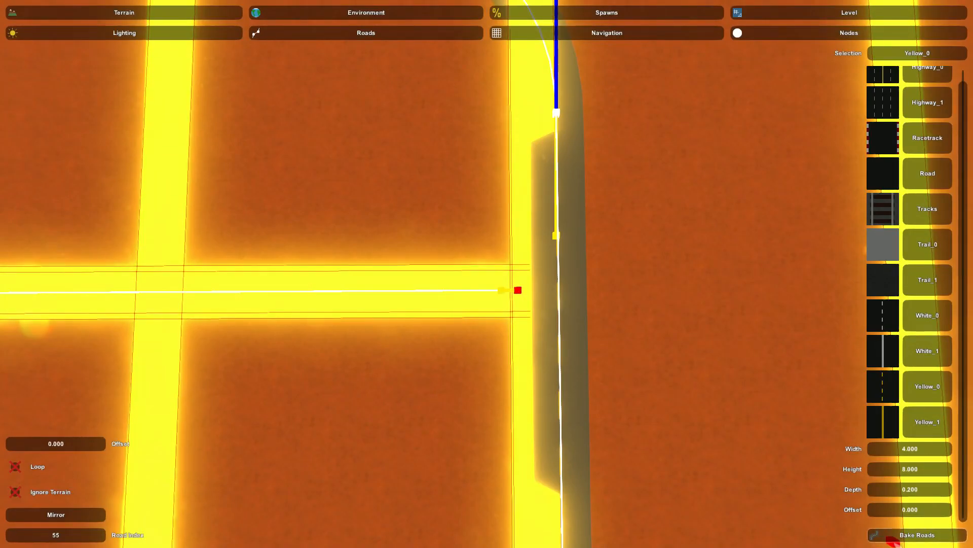
{"action": "left_click", "coordinate": [905, 535]}
{"action": "key", "text": "s"}
{"action": "key", "text": "a"}
{"action": "right_click_drag", "start_coordinate": [487, 273], "coordinate": [487, 274]}
{"action": "left_click", "coordinate": [491, 289]}
{"action": "key", "text": "Delete"}
Start another Yellow_0 road at the outer edge of the curved road's long side
{"action": "key", "text": "w"}
{"action": "right_click_drag", "start_coordinate": [500, 240], "coordinate": [487, 273]}
{"action": "key", "text": "d"}
{"action": "key", "text": "s"}
{"action": "left_click", "coordinate": [428, 297]}
Place the new road's second joint along the next parallel grid line
{"action": "key", "text": "d"}
{"action": "key", "text": "s"}
{"action": "key", "text": "d"}
{"action": "key", "text": "s"}
{"action": "key", "text": "w"}
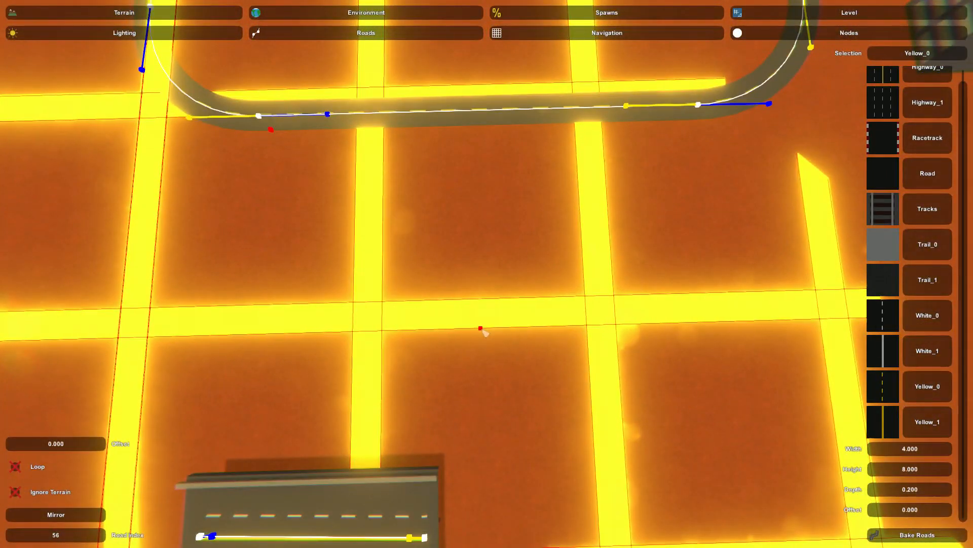
{"action": "left_click", "coordinate": [481, 329]}
{"action": "key", "text": "d"}
{"action": "right_click_drag", "start_coordinate": [482, 330], "coordinate": [487, 274]}
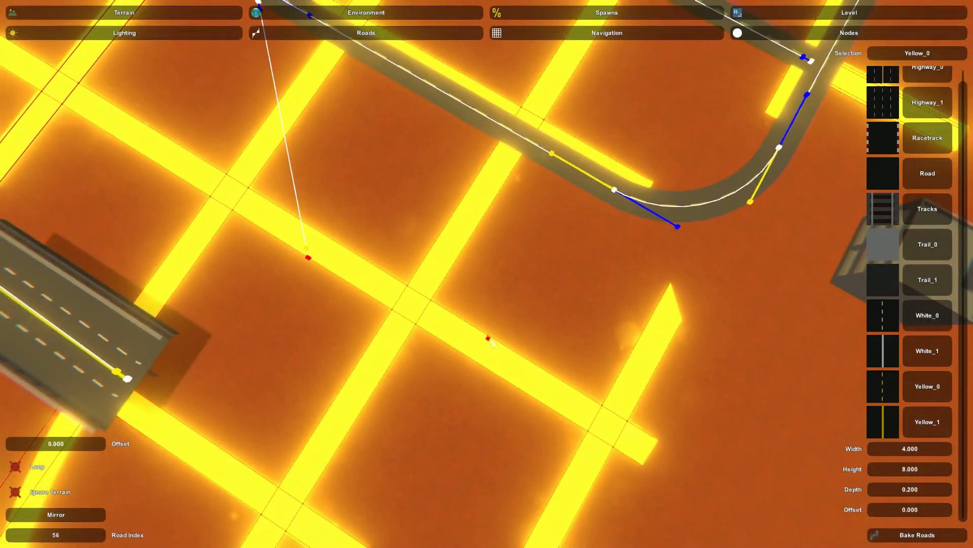
End the new road at the outer edge of the curved road, at the far end of its long side
{"action": "key", "text": "e"}
{"action": "key", "text": "a"}
{"action": "right_click_drag", "start_coordinate": [598, 197], "coordinate": [487, 274]}
{"action": "key", "text": "w"}
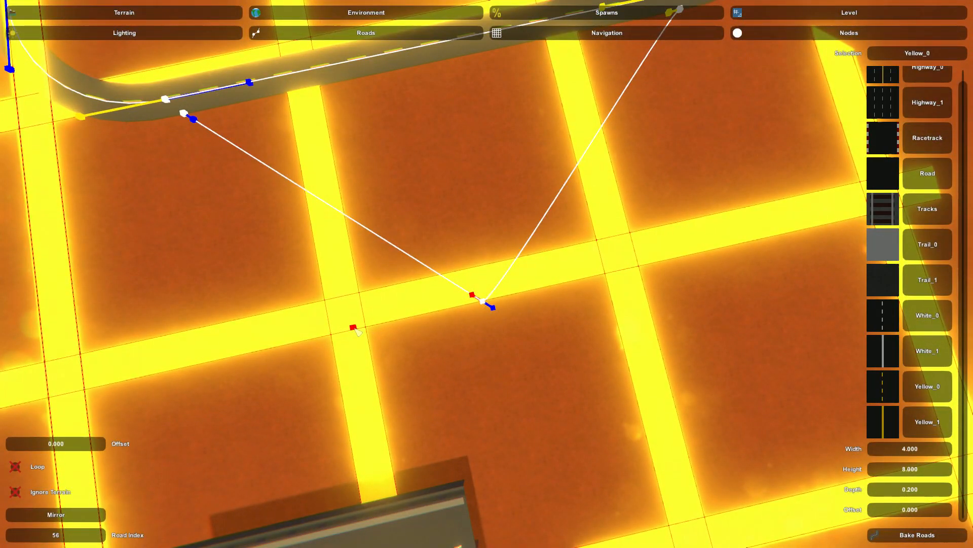
Stretch the tangents of the outer road's middle joint and first end joint to round that corner
{"action": "right_click_drag", "start_coordinate": [352, 326], "coordinate": [487, 274]}
{"action": "key", "text": "a"}
{"action": "key", "text": "e"}
{"action": "right_click_drag", "start_coordinate": [430, 303], "coordinate": [487, 274]}
{"action": "key", "text": "a"}
{"action": "left_click_drag", "start_coordinate": [415, 266], "coordinate": [650, 293]}
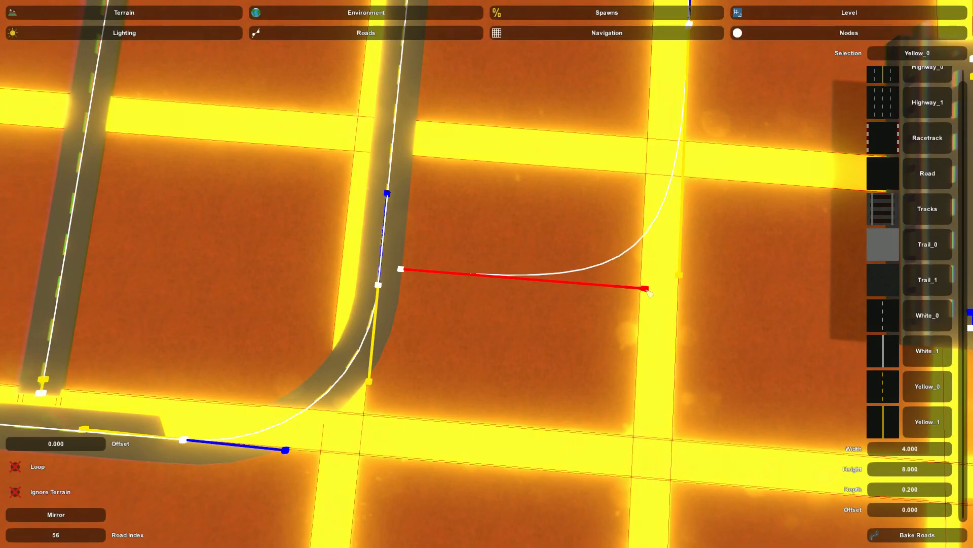
Stretch the tangent of the outer road's other end joint outward to round the opposite corner
{"action": "key", "text": "w"}
{"action": "key", "text": "d"}
{"action": "right_click_drag", "start_coordinate": [646, 290], "coordinate": [487, 273]}
{"action": "key", "text": "s"}
{"action": "key", "text": "d"}
{"action": "key", "text": "w"}
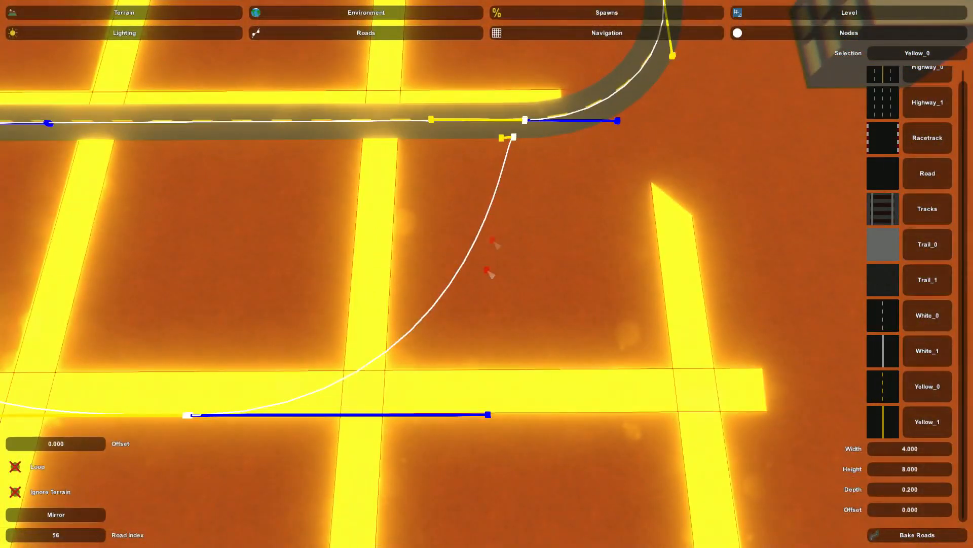
{"action": "left_click_drag", "start_coordinate": [507, 143], "coordinate": [517, 373]}
{"action": "key", "text": "w"}
{"action": "right_click_drag", "start_coordinate": [517, 374], "coordinate": [487, 273]}
{"action": "key", "text": "s"}
{"action": "key", "text": "a"}
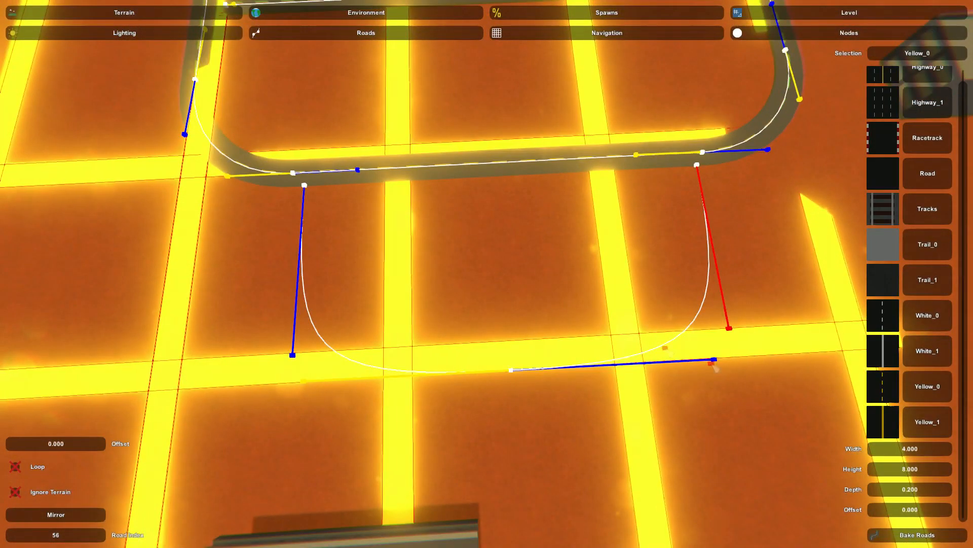
Reposition the outer road's middle joint midway between its two corners and bake the roads
{"action": "left_click", "coordinate": [511, 371]}
{"action": "key", "text": "e"}
{"action": "left_click", "coordinate": [895, 532]}
{"action": "right_click_drag", "start_coordinate": [764, 475], "coordinate": [490, 277]}
{"action": "key", "text": "s"}
{"action": "key", "text": "w"}
{"action": "key", "text": "s"}
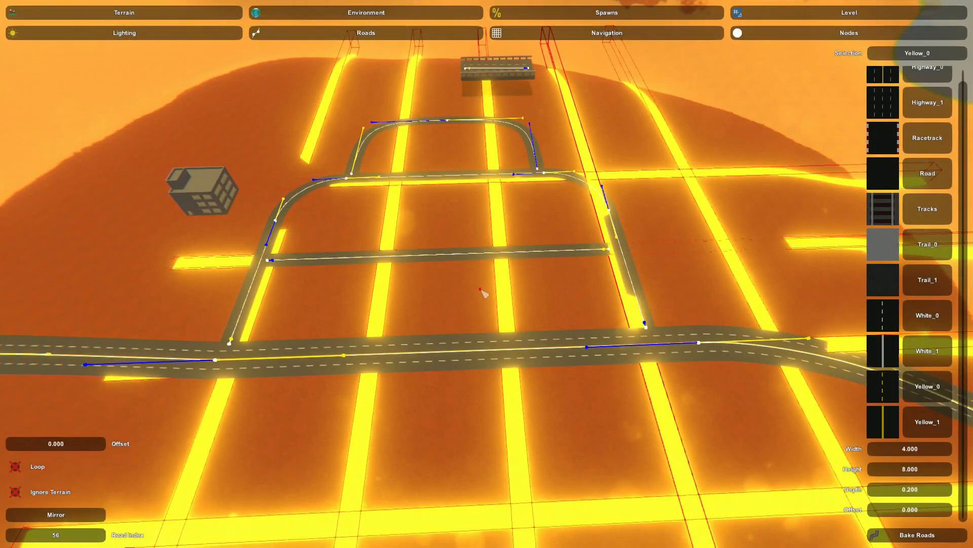
Start another Yellow_0 road at the outer edge of the curved road's side leg, near the short grid strip
{"action": "right_click_drag", "start_coordinate": [535, 130], "coordinate": [486, 274]}
{"action": "key", "text": "w"}
{"action": "key", "text": "s"}
{"action": "key", "text": "w"}
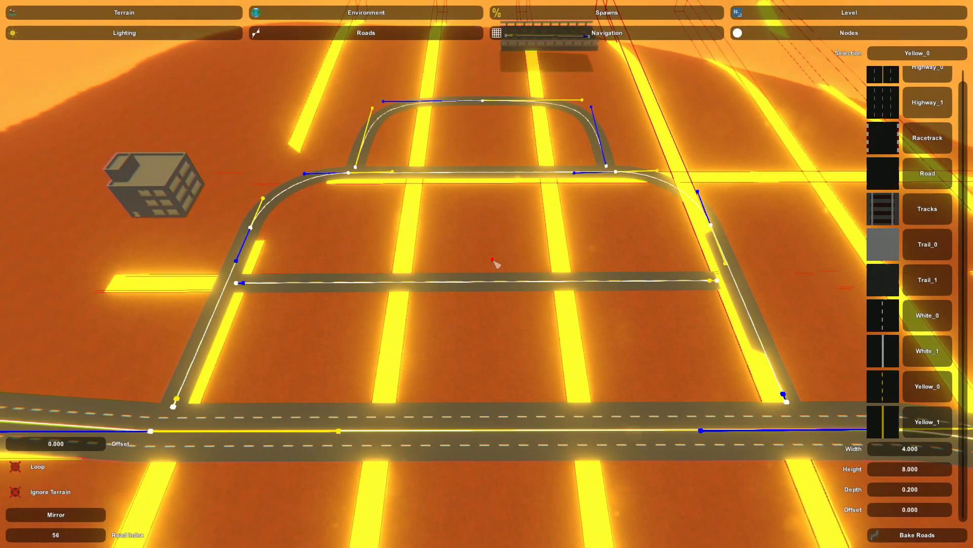
{"action": "right_click_drag", "start_coordinate": [480, 223], "coordinate": [406, 233]}
{"action": "key", "text": "w"}
{"action": "mouse_move", "coordinate": [487, 273]}
{"action": "right_mouse_down"}
{"action": "mouse_move", "coordinate": [487, 254]}
{"action": "mouse_move", "coordinate": [486, 309]}
{"action": "right_mouse_up"}
{"action": "key", "text": "s"}
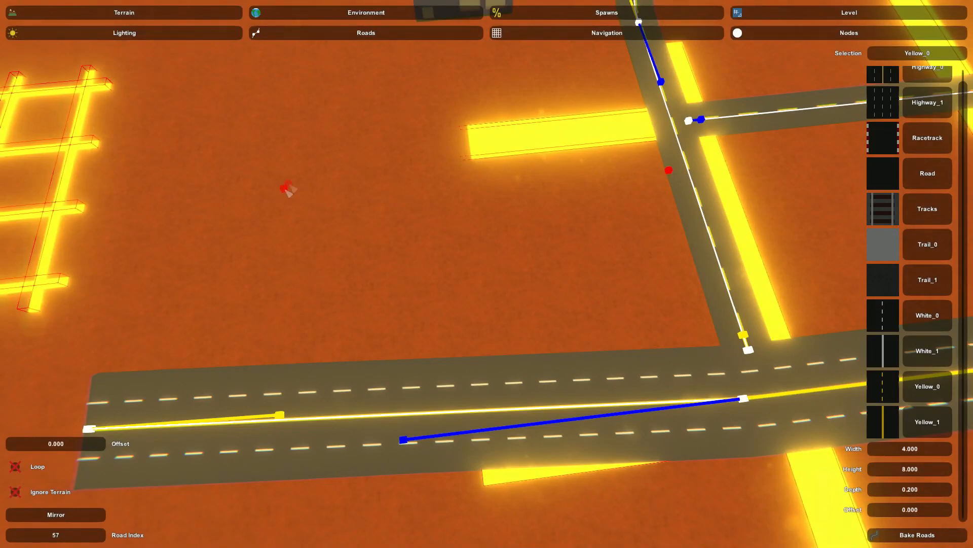
Add a corner joint and an end joint at the highway's edge, stretching their tangents into a rounded bend
{"action": "left_click", "coordinate": [309, 183]}
{"action": "left_click_drag", "start_coordinate": [196, 375], "coordinate": [209, 262]}
{"action": "left_click_drag", "start_coordinate": [334, 180], "coordinate": [438, 181]}
Move the road's starting joint along the side leg toward the edge of the short grid strip
{"action": "left_click", "coordinate": [671, 170]}
{"action": "key", "text": "e"}
{"action": "key", "text": "e"}
{"action": "key", "text": "e"}
{"action": "key", "text": "e"}
{"action": "key", "text": "e"}
{"action": "key", "text": "e"}
{"action": "key", "text": "e"}
{"action": "key", "text": "e"}
{"action": "key", "text": "e"}
{"action": "key", "text": "e"}
{"action": "key", "text": "e"}
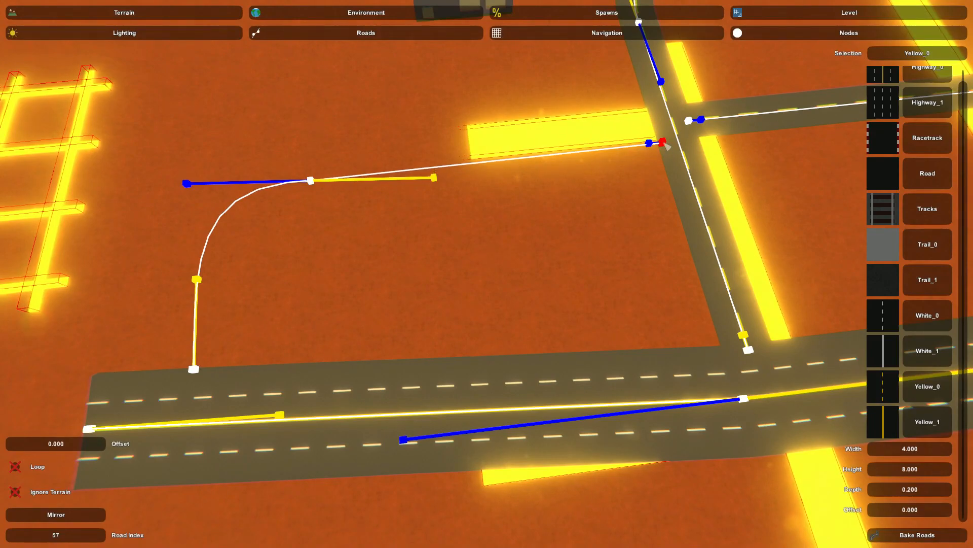
Line up the road's starting and corner joints into a straight stretch along the grid strip's edge and bake the roads
{"action": "right_click_drag", "start_coordinate": [663, 143], "coordinate": [482, 281]}
{"action": "key", "text": "w"}
{"action": "key", "text": "s"}
{"action": "left_click", "coordinate": [477, 272]}
{"action": "key", "text": "e"}
{"action": "key", "text": "e"}
{"action": "left_click", "coordinate": [350, 260]}
{"action": "key", "text": "e"}
{"action": "key", "text": "e"}
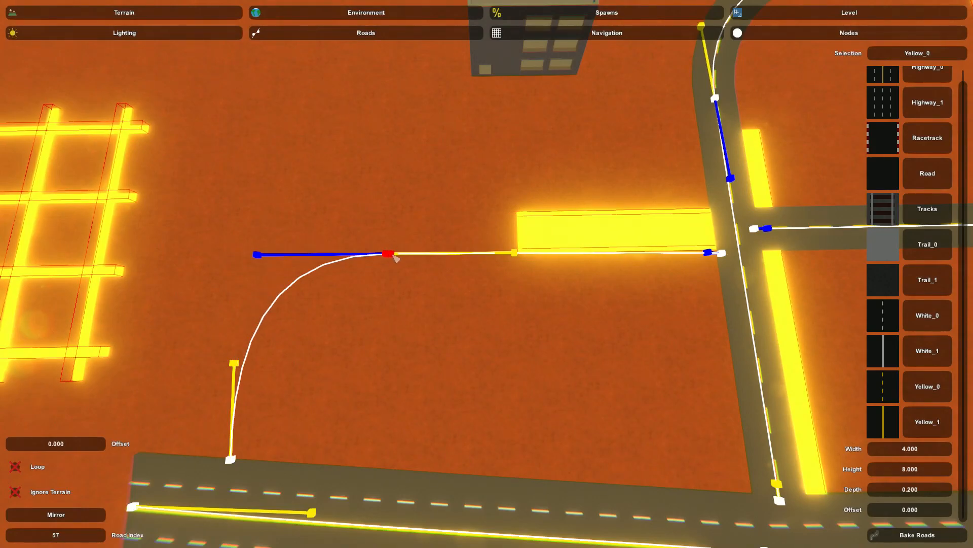
{"action": "left_click", "coordinate": [934, 528]}
Extend the end joint of the middle connecting road to meet the curved road and bake the roads
{"action": "right_click_drag", "start_coordinate": [651, 467], "coordinate": [487, 273]}
{"action": "key", "text": "s"}
{"action": "right_click_drag", "start_coordinate": [729, 280], "coordinate": [487, 273]}
{"action": "key", "text": "w"}
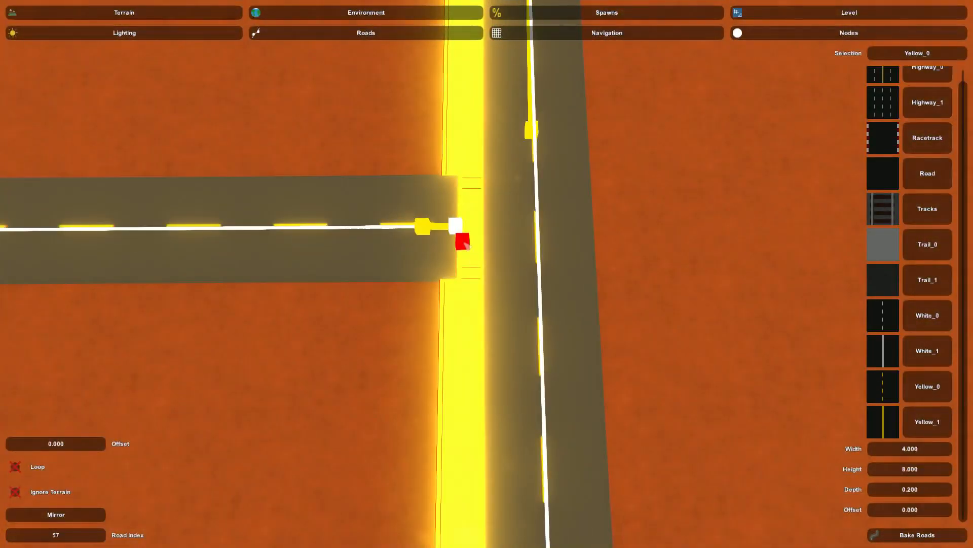
{"action": "left_click", "coordinate": [458, 229]}
{"action": "left_click", "coordinate": [491, 222]}
{"action": "left_click", "coordinate": [900, 532]}
Start another Yellow_0 road at the highway's edge, outside the curved road's opposite side leg
{"action": "key", "text": "s"}
{"action": "right_click_drag", "start_coordinate": [899, 532], "coordinate": [487, 273]}
{"action": "left_click", "coordinate": [553, 233]}
{"action": "key", "text": "w"}
{"action": "key", "text": "w"}
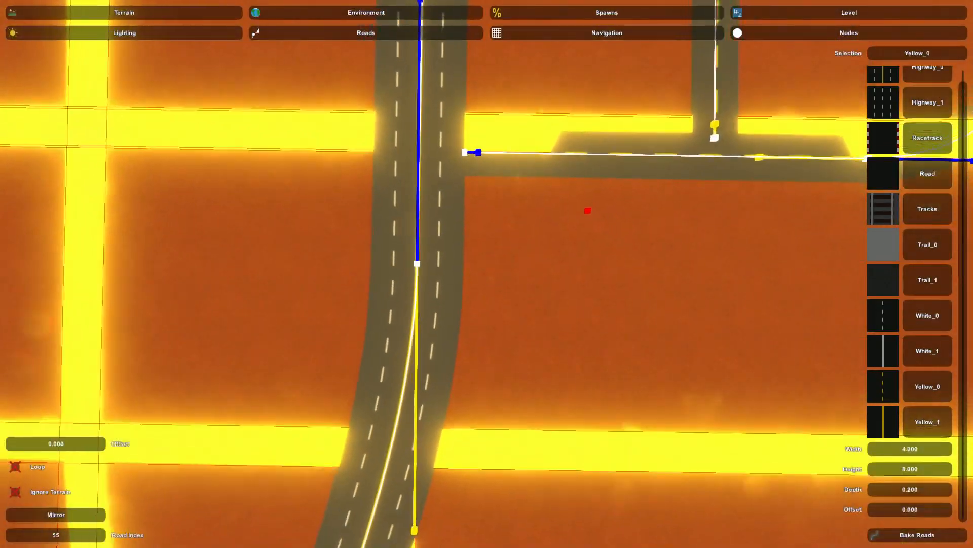
{"action": "left_click", "coordinate": [462, 274]}
Add a middle joint near the grid line and end the road at the outer edge of the outer loop
{"action": "key", "text": "s"}
{"action": "key", "text": "d"}
{"action": "right_click_drag", "start_coordinate": [462, 274], "coordinate": [487, 274]}
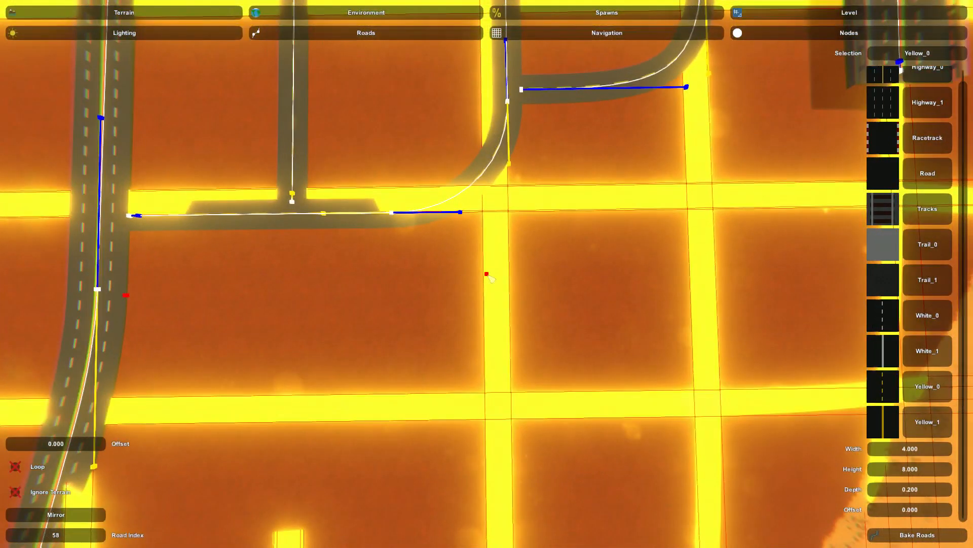
{"action": "left_click", "coordinate": [469, 287]}
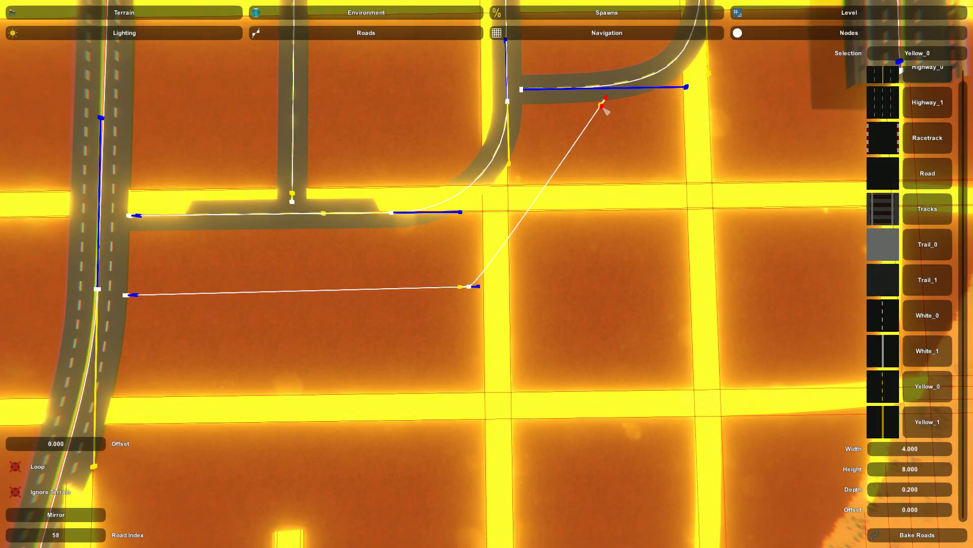
Round the road with long tangents, realign its middle and highway joints parallel to the curved road, and bake the roads
{"action": "left_click_drag", "start_coordinate": [607, 246], "coordinate": [607, 268]}
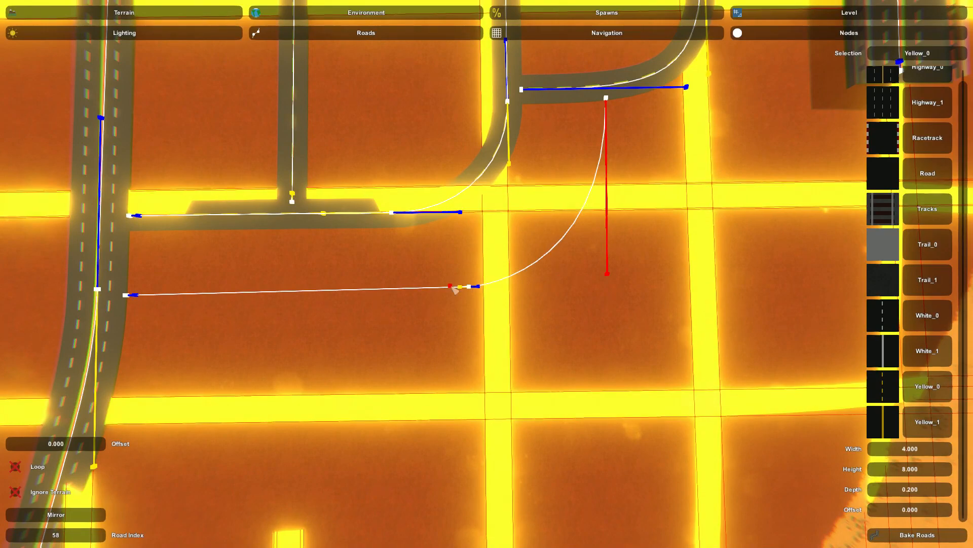
{"action": "left_click_drag", "start_coordinate": [389, 291], "coordinate": [378, 293]}
{"action": "left_click_drag", "start_coordinate": [473, 290], "coordinate": [395, 313]}
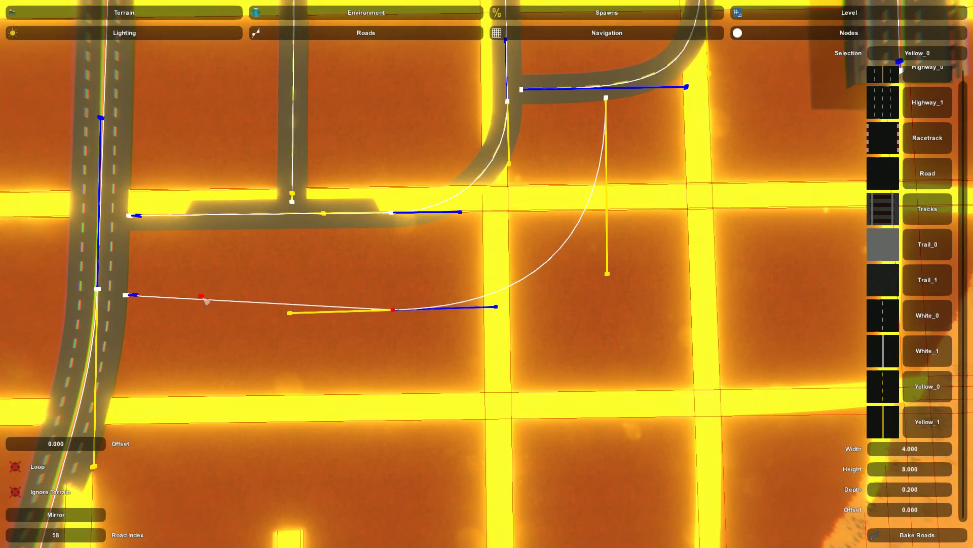
{"action": "left_click_drag", "start_coordinate": [128, 306], "coordinate": [125, 323]}
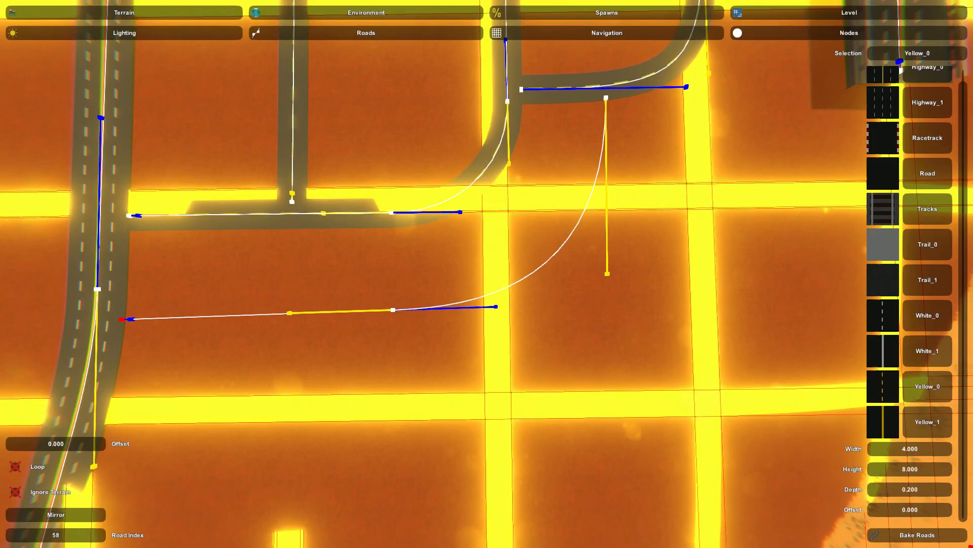
{"action": "left_click", "coordinate": [945, 536]}
{"action": "right_click_drag", "start_coordinate": [310, 358], "coordinate": [525, 286]}
{"action": "key", "text": "s"}
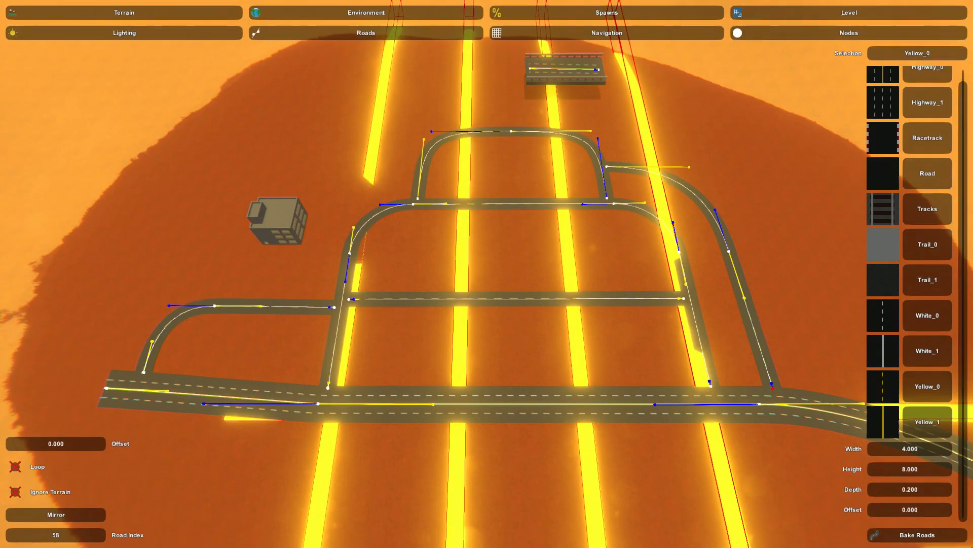
Choose the Trail_0 road material for new roads
{"action": "left_click", "coordinate": [931, 242]}
{"action": "right_click_drag", "start_coordinate": [486, 274], "coordinate": [725, 261]}
{"action": "key", "text": "d"}
{"action": "key", "text": "s"}
{"action": "key", "text": "w"}
{"action": "key", "text": "s"}
{"action": "key", "text": "w"}
{"action": "key", "text": "s"}
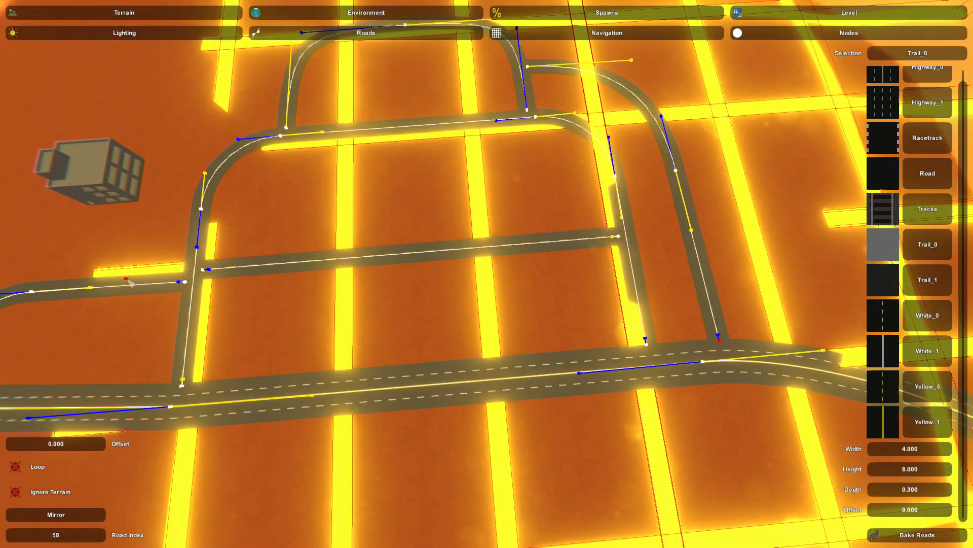
Start a separate Trail_0 path at the highway's edge, just outside the curved road's end
{"action": "key", "text": "w"}
{"action": "right_click_drag", "start_coordinate": [535, 140], "coordinate": [347, 223]}
{"action": "key", "text": "a"}
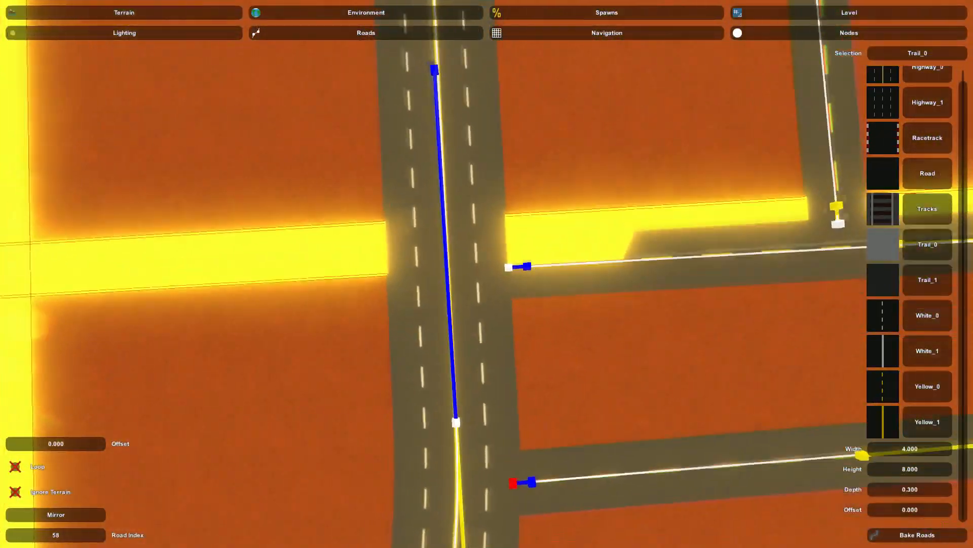
{"action": "right_click_drag", "start_coordinate": [487, 273], "coordinate": [483, 274]}
{"action": "key", "text": "w"}
{"action": "key", "text": "d"}
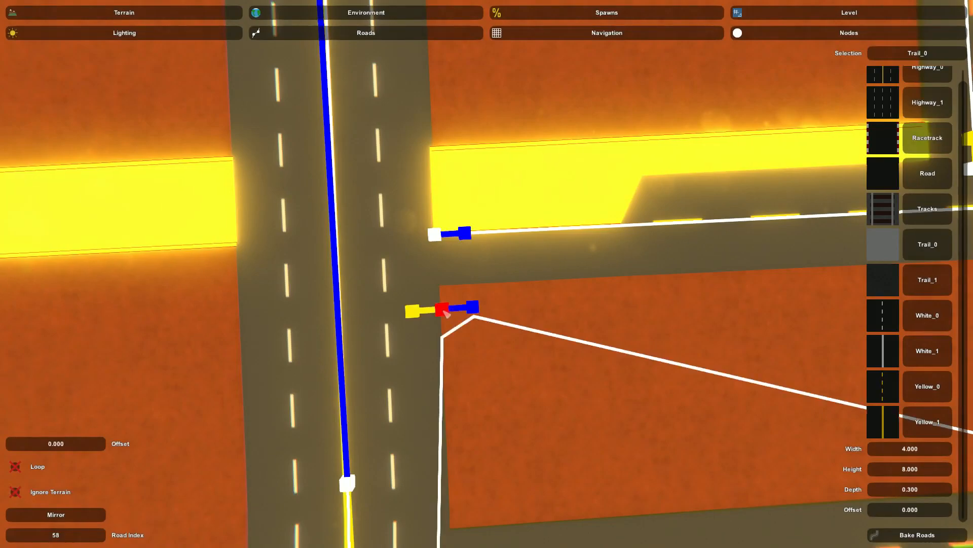
{"action": "key", "text": "e"}
{"action": "key", "text": "s"}
Place path joints along the outer edge of the curved road, before and after its first corner
{"action": "right_click_drag", "start_coordinate": [442, 315], "coordinate": [447, 314]}
{"action": "key", "text": "d"}
{"action": "key", "text": "w"}
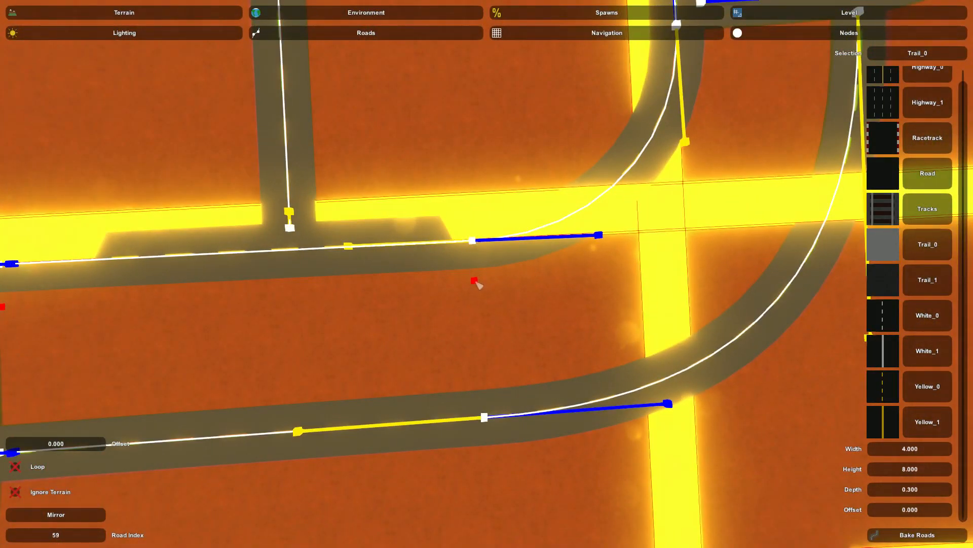
{"action": "left_click", "coordinate": [475, 282]}
{"action": "right_click_drag", "start_coordinate": [476, 284], "coordinate": [406, 281]}
{"action": "key", "text": "d"}
{"action": "key", "text": "a"}
{"action": "key", "text": "w"}
{"action": "left_click", "coordinate": [509, 270]}
Place path joints along the outer edge of the curved road, before and after its second corner
{"action": "right_click_drag", "start_coordinate": [509, 270], "coordinate": [455, 293]}
{"action": "key", "text": "d"}
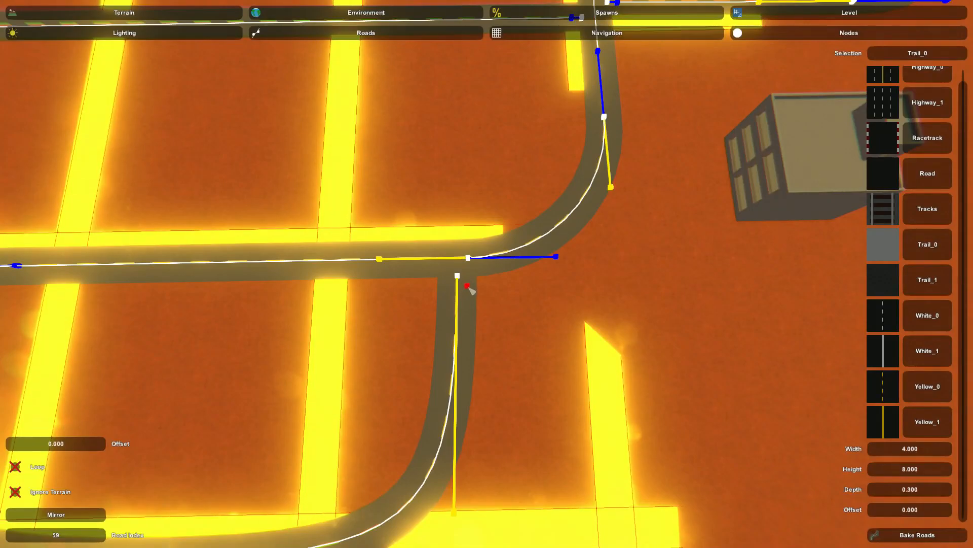
{"action": "left_click", "coordinate": [470, 286]}
{"action": "key", "text": "d"}
{"action": "right_click_drag", "start_coordinate": [561, 287], "coordinate": [487, 274]}
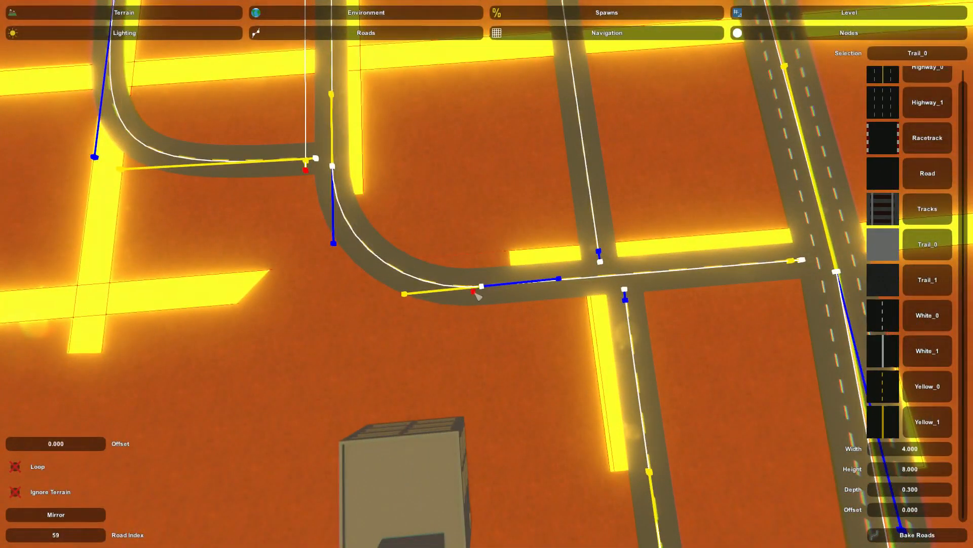
{"action": "left_click", "coordinate": [486, 314]}
End the Trail_0 path at the highway's edge beside the curved road's other end
{"action": "key", "text": "w"}
{"action": "right_click_drag", "start_coordinate": [486, 314], "coordinate": [488, 276]}
{"action": "key", "text": "d"}
{"action": "left_click", "coordinate": [536, 287]}
{"action": "key", "text": "a"}
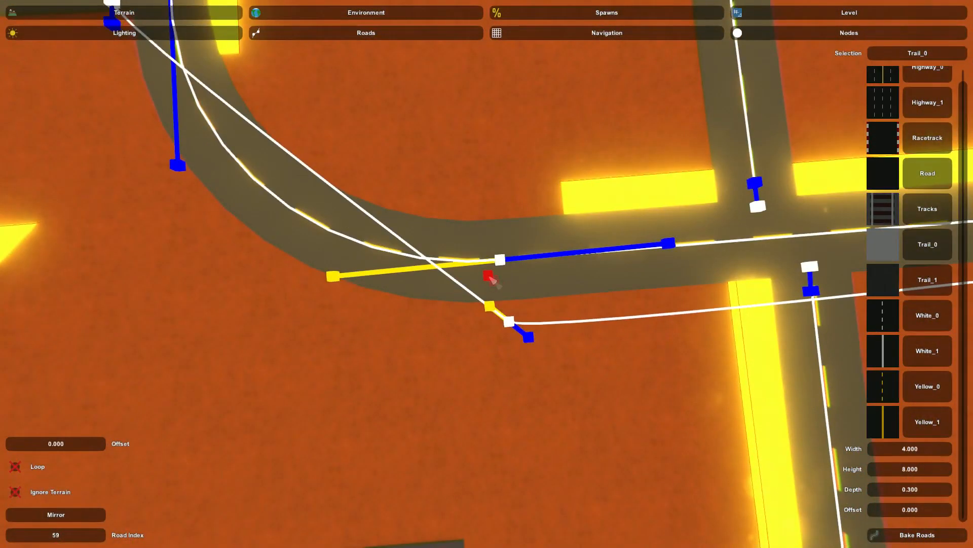
Stretch the path's joint tangents at the second corner so the path follows the curved road
{"action": "left_click_drag", "start_coordinate": [537, 346], "coordinate": [703, 307]}
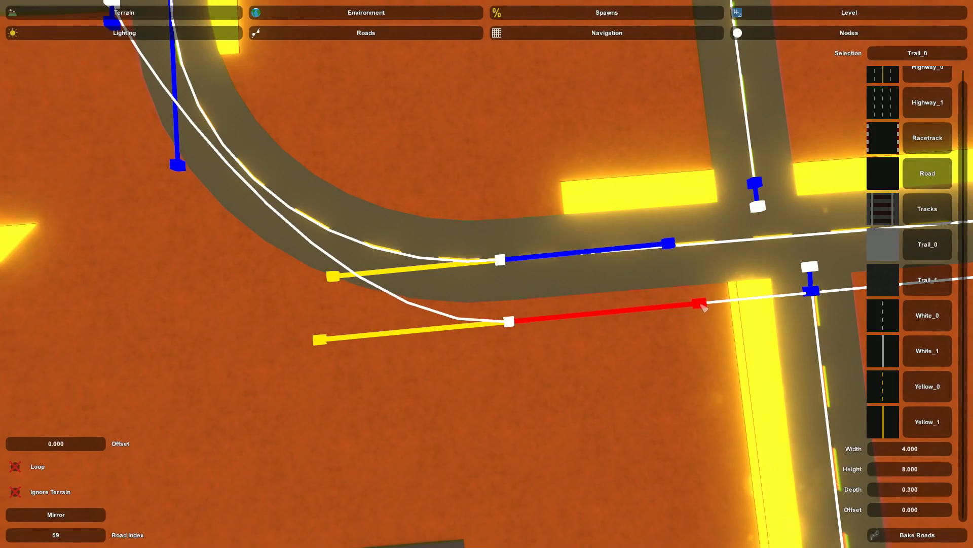
{"action": "key", "text": "s"}
{"action": "right_click_drag", "start_coordinate": [703, 306], "coordinate": [487, 274]}
{"action": "key", "text": "d"}
{"action": "left_click_drag", "start_coordinate": [369, 346], "coordinate": [364, 348]}
Stretch the path's joint tangents at the first corner so the path runs parallel to the curved road
{"action": "key", "text": "s"}
{"action": "right_click_drag", "start_coordinate": [646, 189], "coordinate": [487, 273]}
{"action": "key", "text": "a"}
{"action": "key", "text": "w"}
{"action": "left_click_drag", "start_coordinate": [583, 314], "coordinate": [720, 299]}
{"action": "right_click_drag", "start_coordinate": [862, 298], "coordinate": [487, 274]}
{"action": "key", "text": "a"}
{"action": "left_click_drag", "start_coordinate": [383, 290], "coordinate": [358, 284]}
Set the Trail_0 material's width to 2.25 and bake the roads
{"action": "key", "text": "w"}
{"action": "right_click_drag", "start_coordinate": [508, 277], "coordinate": [487, 274]}
{"action": "key", "text": "s"}
{"action": "left_click", "coordinate": [959, 534]}
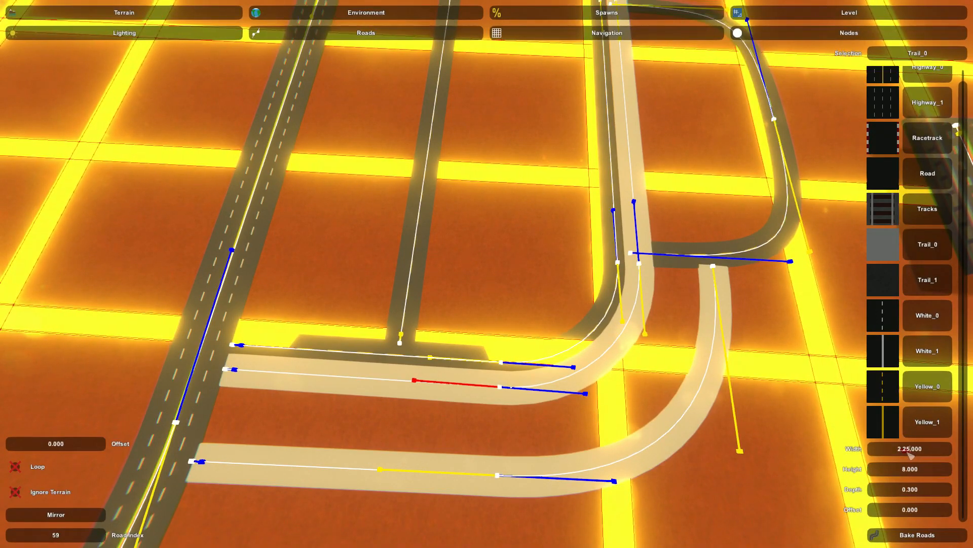
{"action": "left_click", "coordinate": [908, 527]}
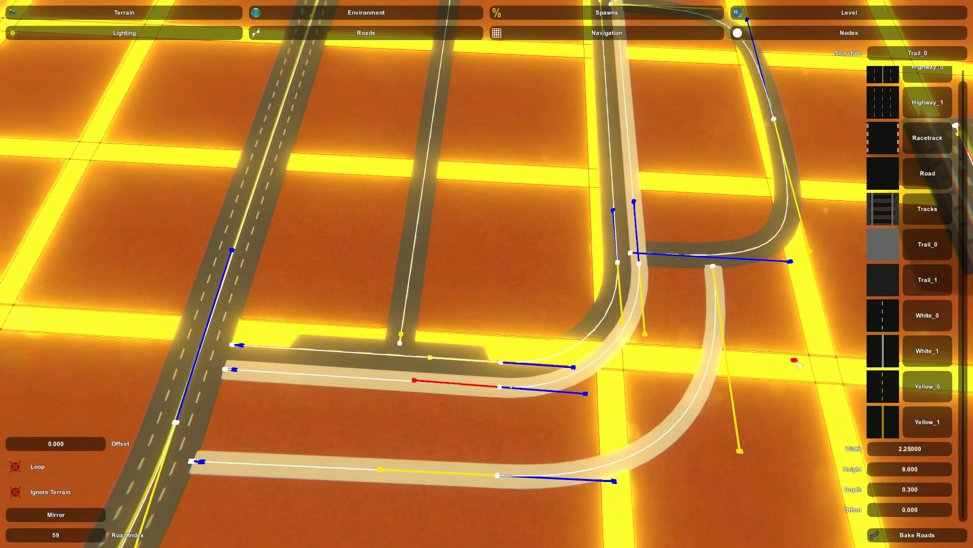
Start another Trail_0 path at the highway's edge, along the inner edge of the curved road
{"action": "right_click_drag", "start_coordinate": [578, 230], "coordinate": [487, 274]}
{"action": "key", "text": "w"}
{"action": "key", "text": "w"}
{"action": "key", "text": "d"}
{"action": "key", "text": "s"}
{"action": "key", "text": "s"}
{"action": "key", "text": "w"}
{"action": "key", "text": "w"}
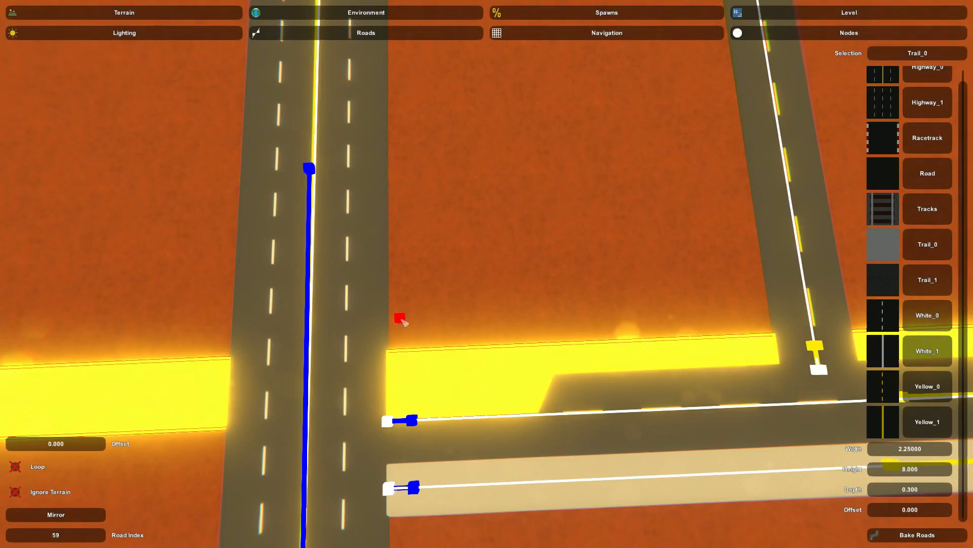
{"action": "left_click", "coordinate": [387, 351]}
Place the inner path's next joints along the curved road, before and after its first corner
{"action": "right_click_drag", "start_coordinate": [387, 350], "coordinate": [486, 273]}
{"action": "key", "text": "d"}
{"action": "left_click", "coordinate": [506, 328]}
{"action": "right_click_drag", "start_coordinate": [506, 328], "coordinate": [486, 274]}
{"action": "key", "text": "d"}
{"action": "left_click", "coordinate": [407, 272]}
{"action": "key", "text": "d"}
{"action": "right_click_drag", "start_coordinate": [407, 272], "coordinate": [486, 273]}
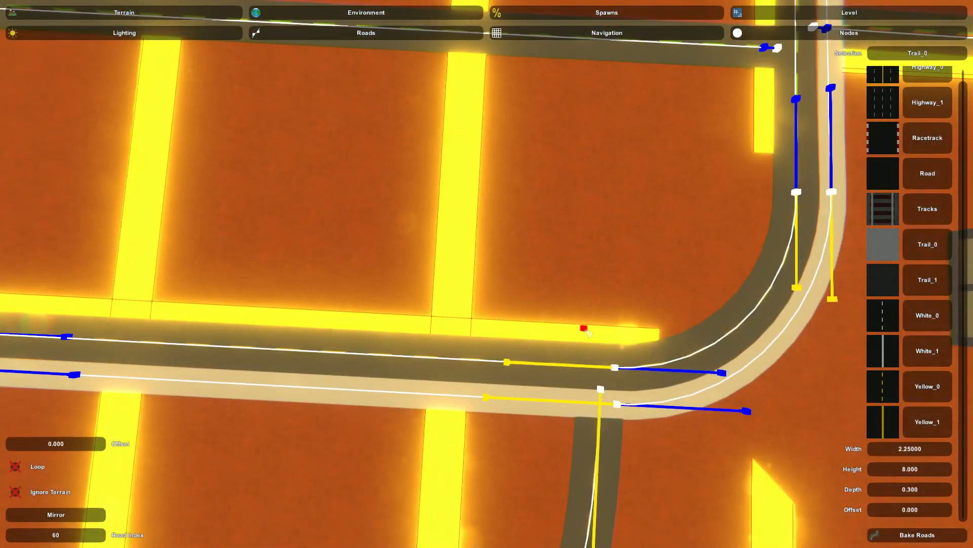
Extend the inner Trail_0 path toward the second corner and stretch the tangent of its joint just past the first corner
{"action": "left_click", "coordinate": [619, 330]}
{"action": "key", "text": "a"}
{"action": "right_click_drag", "start_coordinate": [620, 331], "coordinate": [486, 274]}
{"action": "left_click", "coordinate": [550, 264]}
{"action": "key", "text": "e"}
{"action": "left_click_drag", "start_coordinate": [460, 292], "coordinate": [434, 289]}
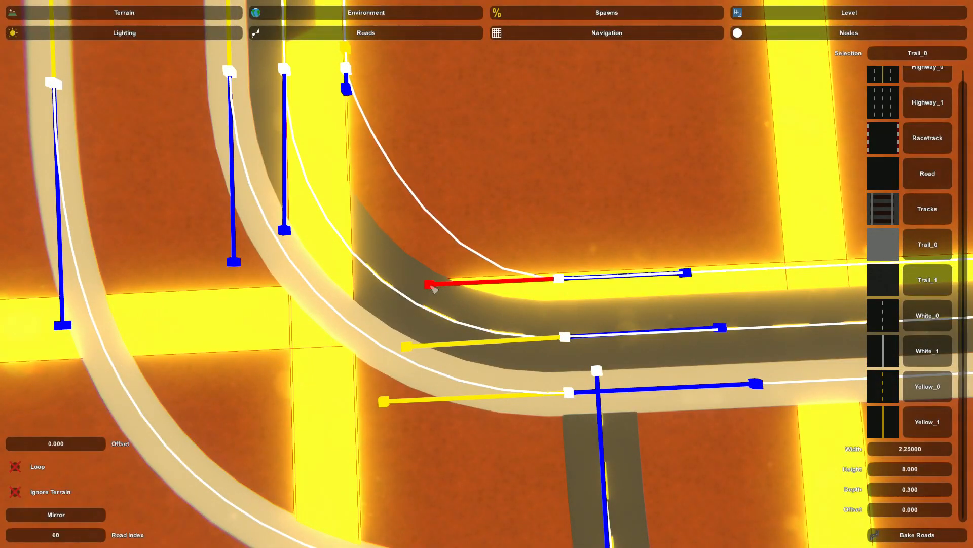
Stretch the tangent of the inner path's joint before the first corner to match the road's curve, and bake the roads
{"action": "key", "text": "a"}
{"action": "right_click_drag", "start_coordinate": [429, 285], "coordinate": [487, 274]}
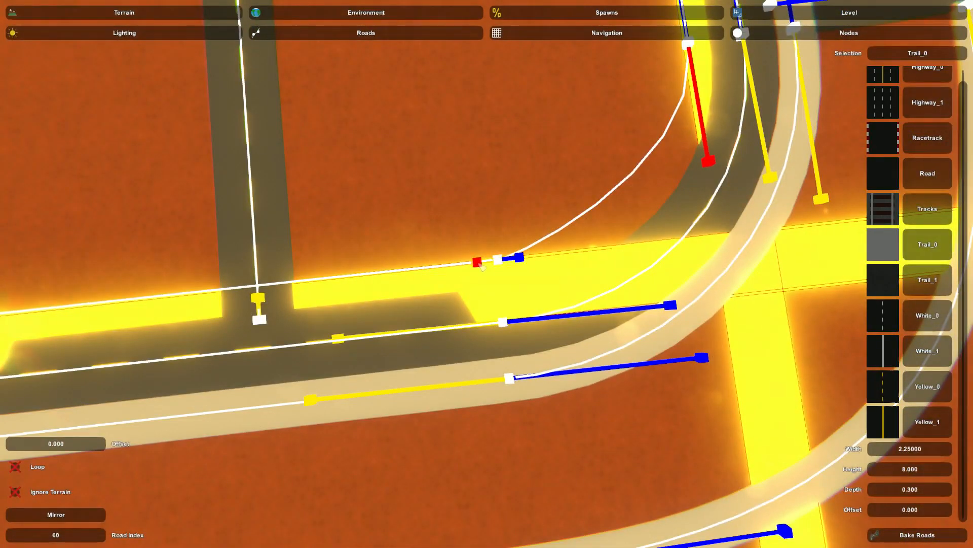
{"action": "left_click_drag", "start_coordinate": [481, 266], "coordinate": [362, 285]}
{"action": "key", "text": "e"}
{"action": "key", "text": "e"}
{"action": "key", "text": "e"}
{"action": "key", "text": "e"}
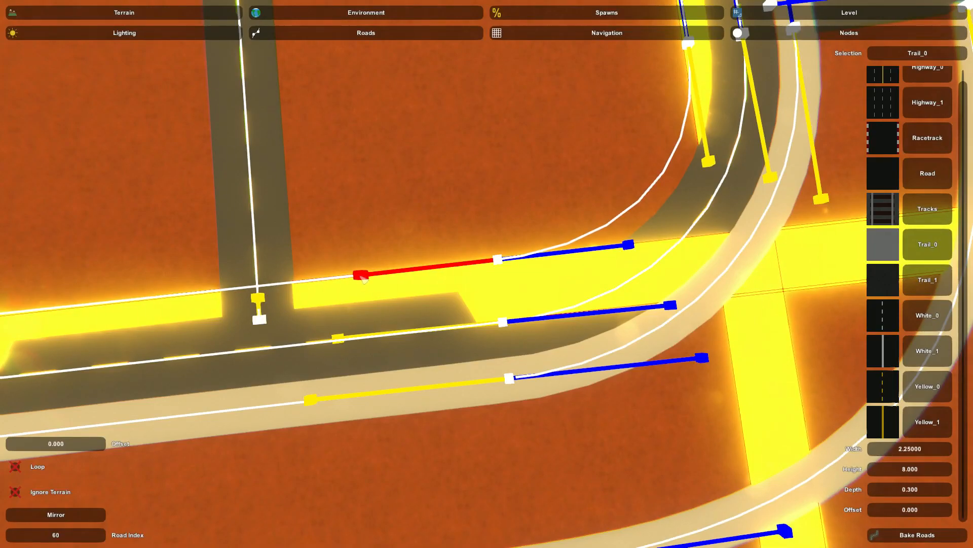
{"action": "key", "text": "s"}
{"action": "key", "text": "a"}
{"action": "right_click_drag", "start_coordinate": [357, 278], "coordinate": [487, 273]}
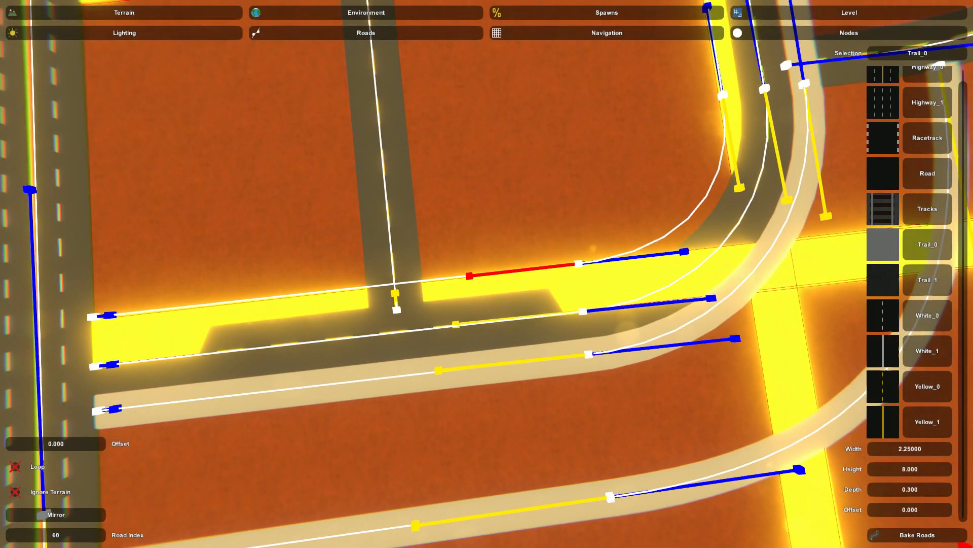
{"action": "left_click", "coordinate": [926, 536]}
Examine the baked paths on both sides of the curved road from several angles
{"action": "right_click_drag", "start_coordinate": [589, 309], "coordinate": [659, 198]}
{"action": "key", "text": "s"}
{"action": "key", "text": "a"}
{"action": "mouse_move", "coordinate": [486, 274]}
{"action": "right_mouse_down"}
{"action": "mouse_move", "coordinate": [537, 299]}
{"action": "mouse_move", "coordinate": [425, 284]}
{"action": "mouse_move", "coordinate": [599, 228]}
{"action": "mouse_move", "coordinate": [583, 314]}
{"action": "mouse_move", "coordinate": [624, 330]}
{"action": "mouse_move", "coordinate": [624, 370]}
{"action": "right_mouse_up"}
{"action": "key", "text": "s"}
{"action": "key", "text": "d"}
{"action": "key", "text": "a"}
{"action": "key", "text": "a"}
{"action": "key", "text": "w"}
{"action": "key", "text": "d"}
{"action": "key", "text": "w"}
{"action": "mouse_move", "coordinate": [278, 267]}
{"action": "right_mouse_down"}
{"action": "mouse_move", "coordinate": [309, 203]}
{"action": "mouse_move", "coordinate": [218, 195]}
{"action": "mouse_move", "coordinate": [325, 223]}
{"action": "mouse_move", "coordinate": [263, 152]}
{"action": "mouse_move", "coordinate": [251, 151]}
{"action": "right_mouse_up"}
{"action": "key", "text": "s"}
{"action": "key", "text": "a"}
{"action": "key", "text": "a"}
{"action": "key", "text": "w"}
In the level's object editing mode, move the building onto the ground enclosed by the curved road and adjust its rotation
{"action": "left_click", "coordinate": [816, 12]}
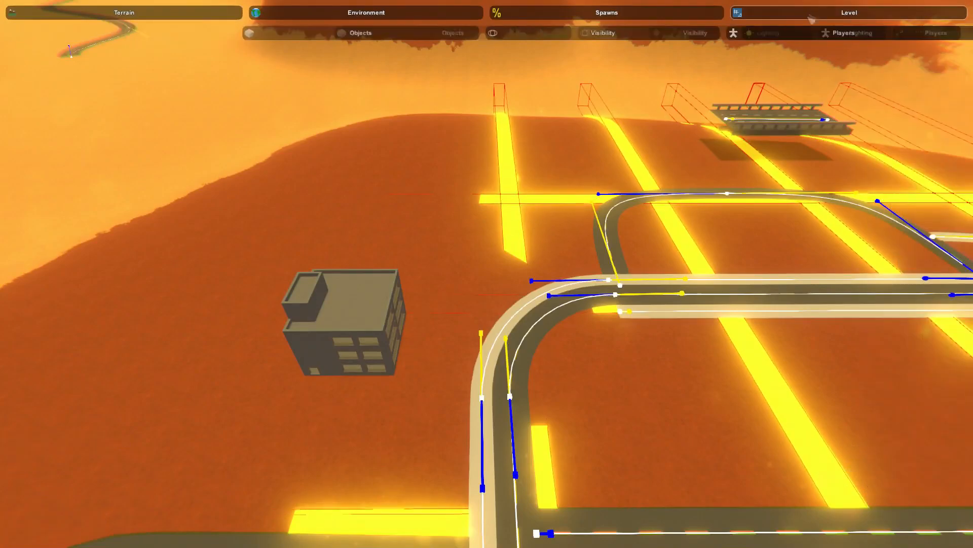
{"action": "left_click", "coordinate": [200, 34]}
{"action": "right_click_drag", "start_coordinate": [352, 333], "coordinate": [490, 279]}
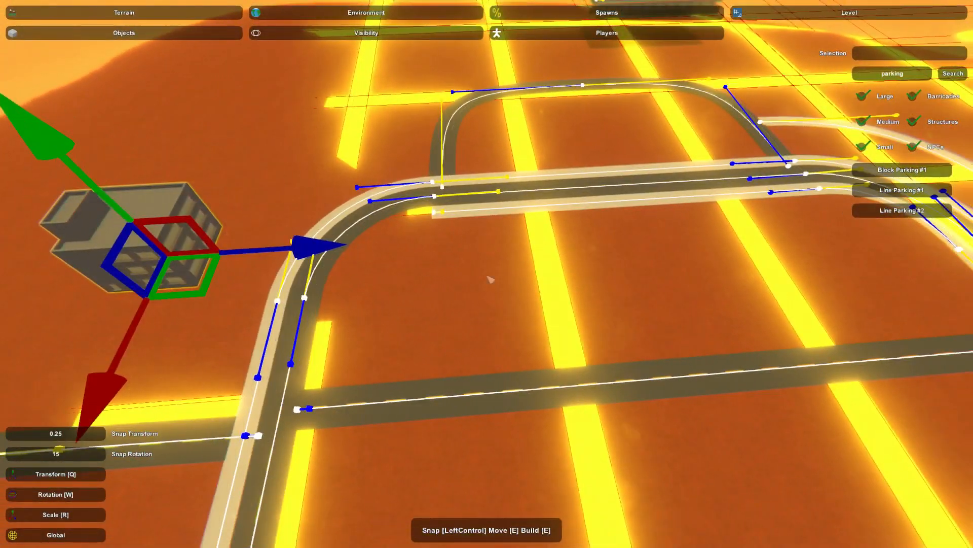
{"action": "key", "text": "f"}
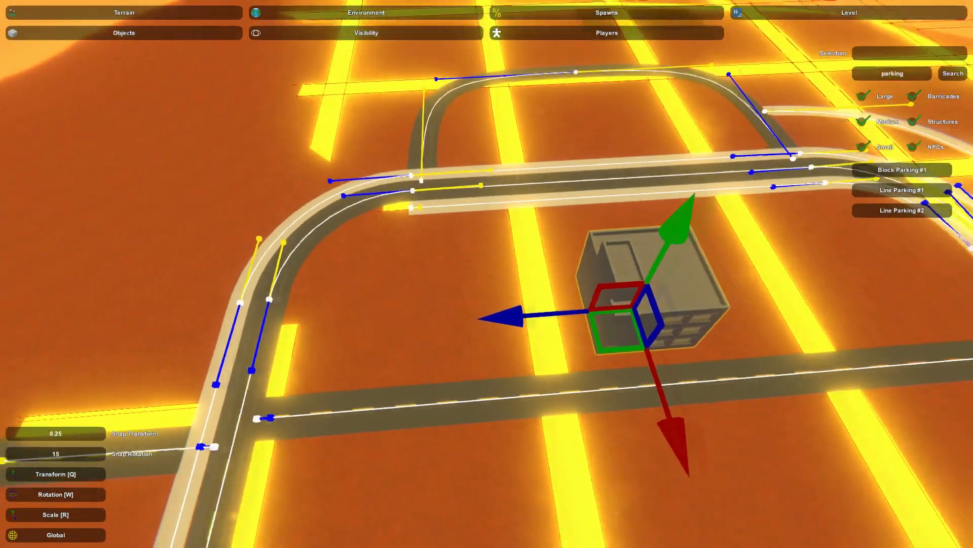
{"action": "key", "text": "w"}
{"action": "left_click_drag", "start_coordinate": [353, 195], "coordinate": [287, 194]}
{"action": "key", "text": "q"}
{"action": "right_click_drag", "start_coordinate": [287, 195], "coordinate": [629, 241]}
{"action": "key", "text": "a"}
{"action": "left_click_drag", "start_coordinate": [616, 241], "coordinate": [519, 269]}
{"action": "key", "text": "ctrl+z"}
{"action": "left_click", "coordinate": [680, 462]}
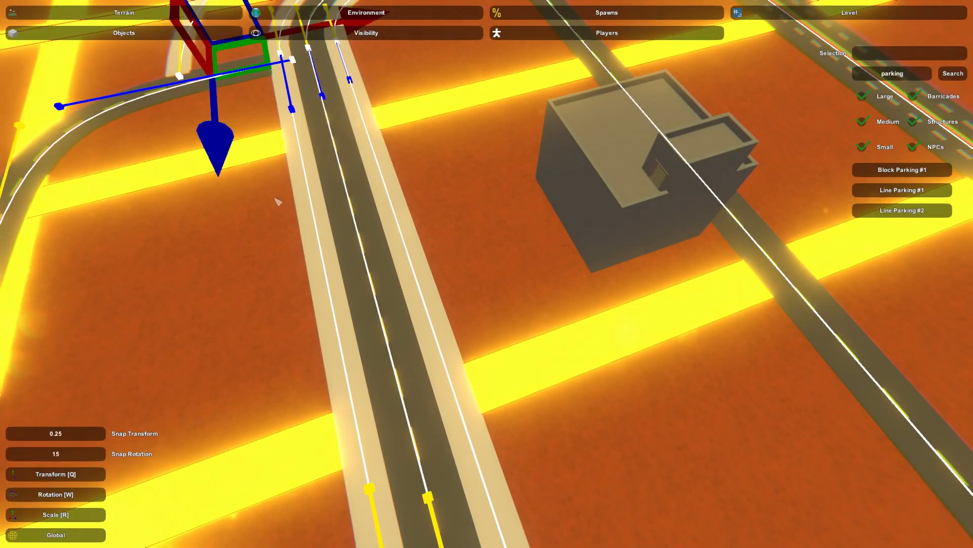
{"action": "left_click", "coordinate": [211, 299]}
Look over the placed building and the surrounding road network from above
{"action": "key", "text": "s"}
{"action": "right_click_drag", "start_coordinate": [211, 298], "coordinate": [81, 218]}
{"action": "key", "text": "w"}
{"action": "right_click_drag", "start_coordinate": [487, 274], "coordinate": [152, 274]}
{"action": "right_click_drag", "start_coordinate": [402, 247], "coordinate": [524, 217]}
{"action": "key", "text": "s"}
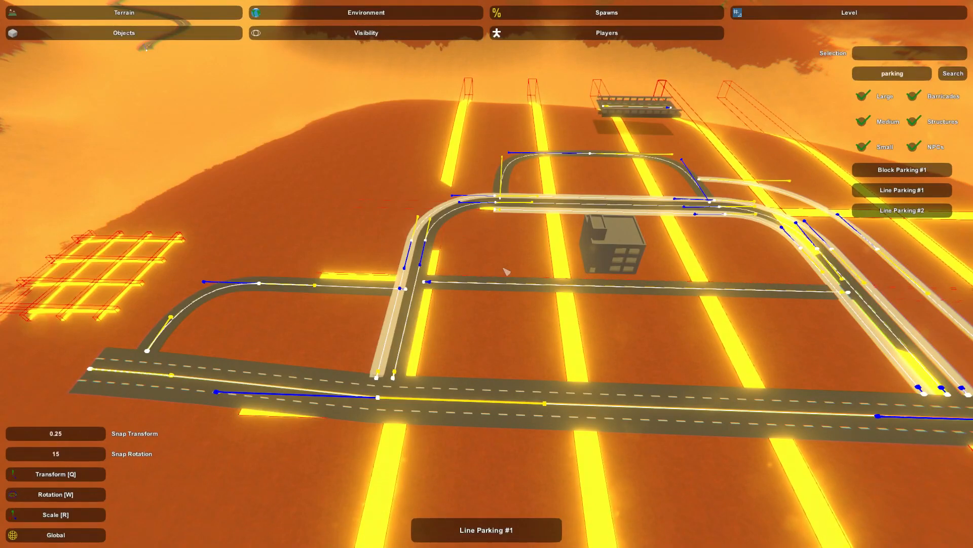
{"action": "key", "text": "s"}
{"action": "key", "text": "d"}
{"action": "right_click_drag", "start_coordinate": [507, 257], "coordinate": [488, 276]}
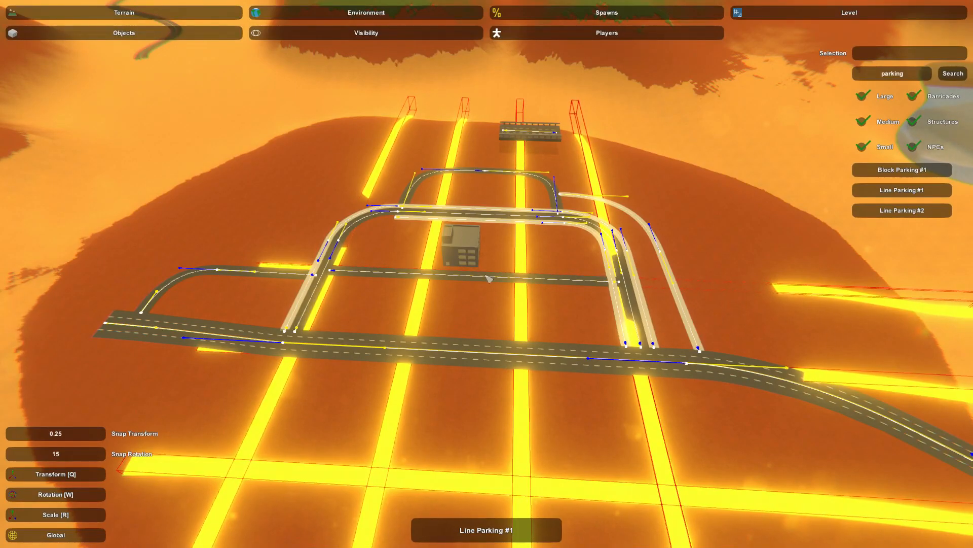
{"action": "key", "text": "w"}
{"action": "right_click_drag", "start_coordinate": [487, 276], "coordinate": [440, 237]}
{"action": "key", "text": "s"}
{"action": "key", "text": "d"}
{"action": "key", "text": "w"}
{"action": "key", "text": "s"}
{"action": "key", "text": "d"}
Lay a straight two-joint road with the Road material on the open ground outside the curved road, and bake the roads
{"action": "left_click", "coordinate": [333, 8]}
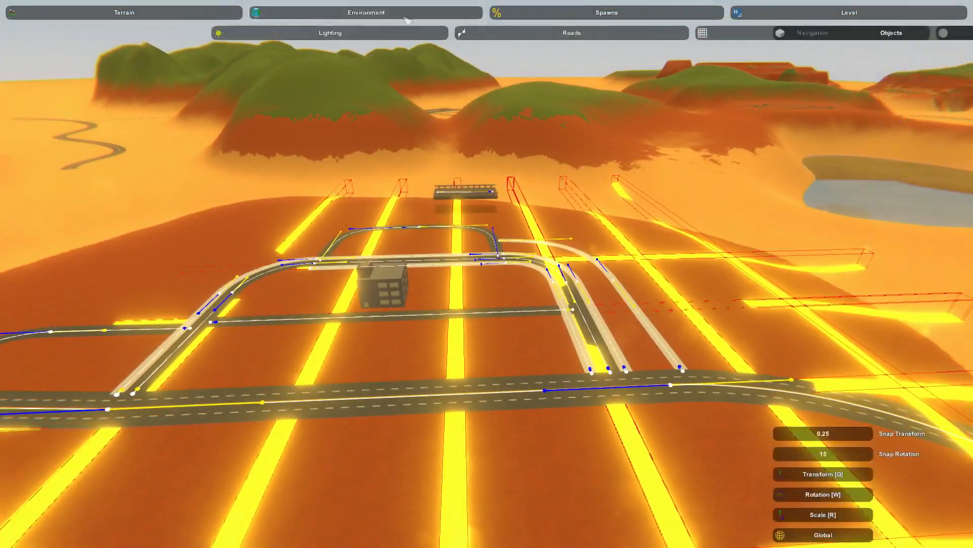
{"action": "left_click", "coordinate": [363, 33]}
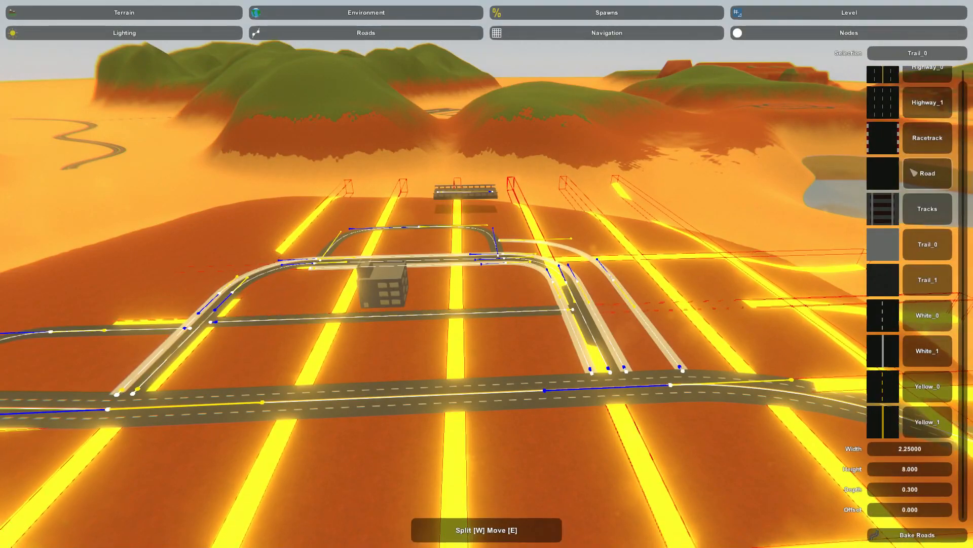
{"action": "left_click", "coordinate": [931, 175]}
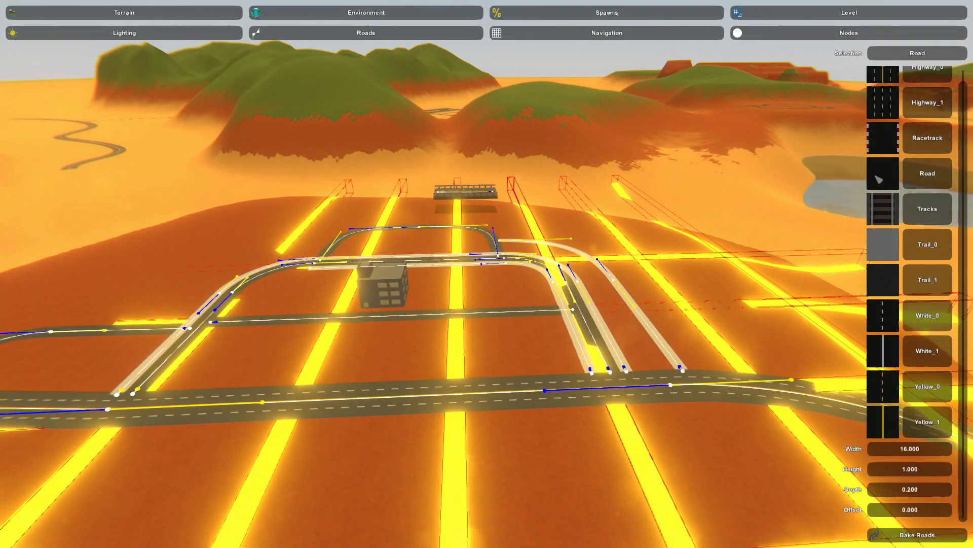
{"action": "right_click_drag", "start_coordinate": [881, 178], "coordinate": [806, 118]}
{"action": "key", "text": "w"}
{"action": "key", "text": "w"}
{"action": "right_click_drag", "start_coordinate": [486, 274], "coordinate": [487, 375]}
{"action": "left_click", "coordinate": [519, 154]}
{"action": "left_click", "coordinate": [530, 451]}
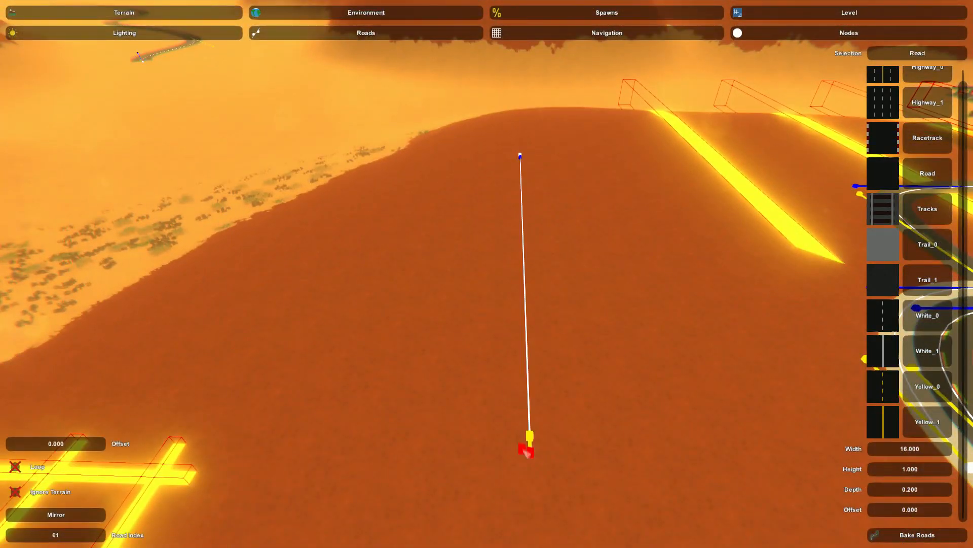
{"action": "left_click", "coordinate": [893, 534]}
Compare the wide straight road with its neighbours and check the Trail_0 settings against those of the Road material
{"action": "key", "text": "w"}
{"action": "mouse_move", "coordinate": [645, 416]}
{"action": "right_mouse_down"}
{"action": "mouse_move", "coordinate": [651, 466]}
{"action": "mouse_move", "coordinate": [657, 405]}
{"action": "right_mouse_up"}
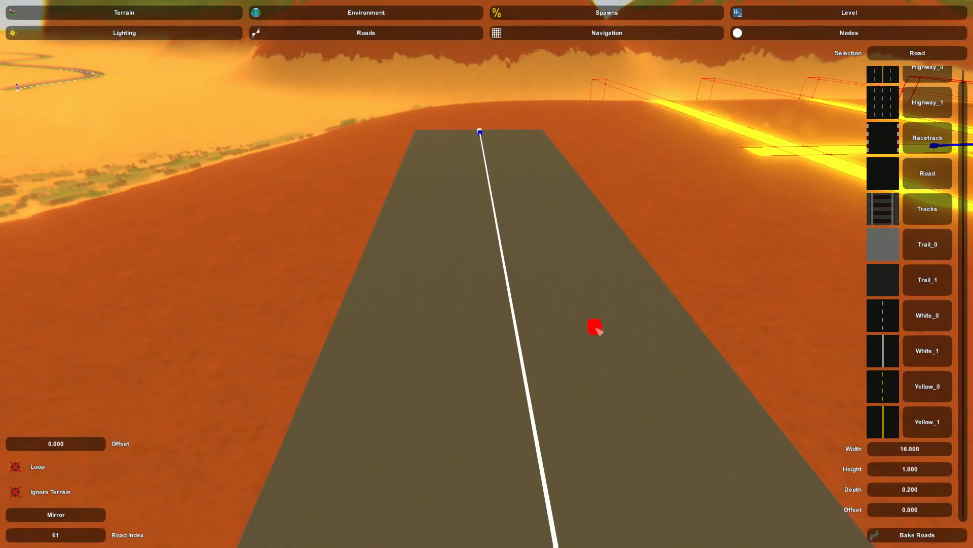
{"action": "right_click_drag", "start_coordinate": [576, 355], "coordinate": [771, 378]}
{"action": "key", "text": "s"}
{"action": "mouse_move", "coordinate": [491, 239]}
{"action": "right_mouse_down"}
{"action": "mouse_move", "coordinate": [350, 248]}
{"action": "mouse_move", "coordinate": [299, 269]}
{"action": "right_mouse_up"}
{"action": "key", "text": "s"}
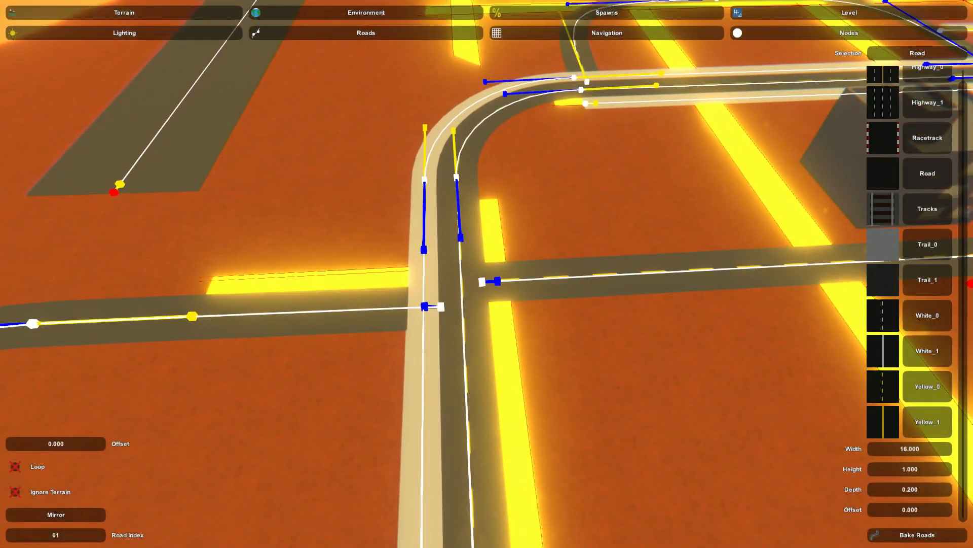
{"action": "left_click", "coordinate": [923, 247]}
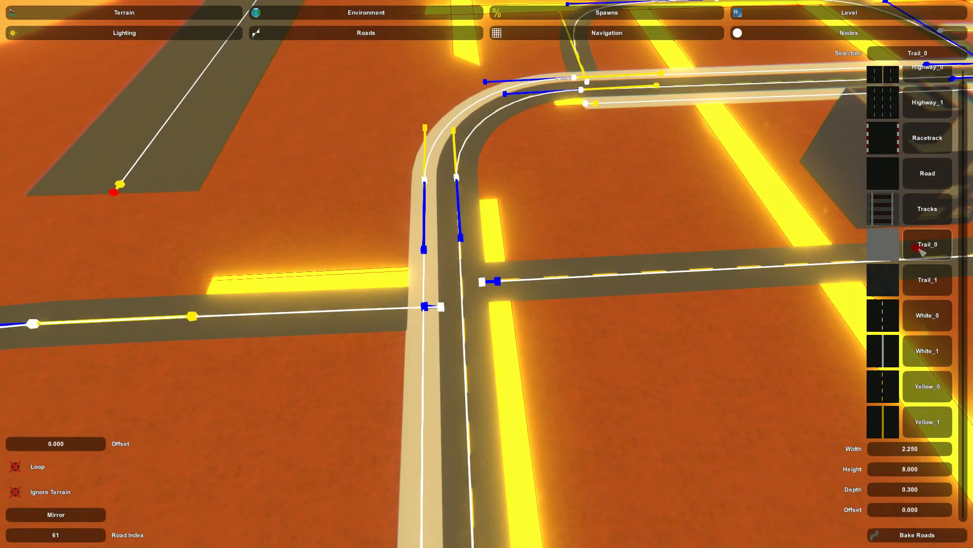
{"action": "left_click", "coordinate": [926, 175]}
Place a short Road section with two closely spaced joints at the side edge of the wide road, and bake the roads
{"action": "right_click_drag", "start_coordinate": [935, 175], "coordinate": [720, 203]}
{"action": "key", "text": "w"}
{"action": "right_click_drag", "start_coordinate": [487, 274], "coordinate": [487, 294]}
{"action": "key", "text": "s"}
{"action": "right_click_drag", "start_coordinate": [576, 265], "coordinate": [659, 284]}
{"action": "mouse_move", "coordinate": [487, 274]}
{"action": "right_mouse_down"}
{"action": "mouse_move", "coordinate": [510, 300]}
{"action": "mouse_move", "coordinate": [525, 300]}
{"action": "right_mouse_up"}
{"action": "key", "text": "w"}
{"action": "left_click", "coordinate": [472, 307]}
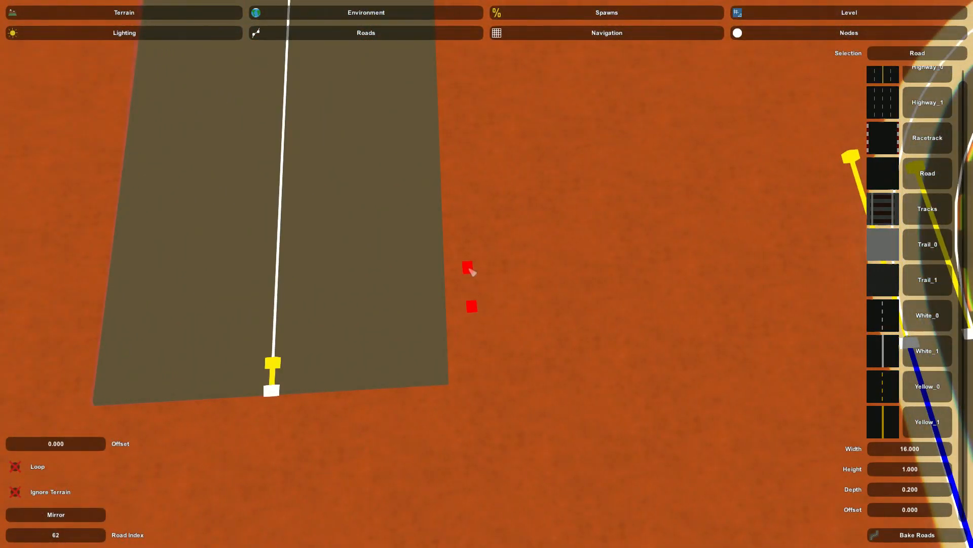
{"action": "key", "text": "e"}
{"action": "left_click", "coordinate": [901, 532]}
Inspect the short side section and its two joints where it meets the wide road
{"action": "right_click_drag", "start_coordinate": [608, 463], "coordinate": [760, 471]}
{"action": "key", "text": "w"}
{"action": "mouse_move", "coordinate": [487, 274]}
{"action": "right_mouse_down"}
{"action": "mouse_move", "coordinate": [507, 197]}
{"action": "mouse_move", "coordinate": [329, 279]}
{"action": "mouse_move", "coordinate": [320, 294]}
{"action": "mouse_move", "coordinate": [507, 274]}
{"action": "right_mouse_up"}
{"action": "key", "text": "w"}
{"action": "key", "text": "s"}
{"action": "key", "text": "s"}
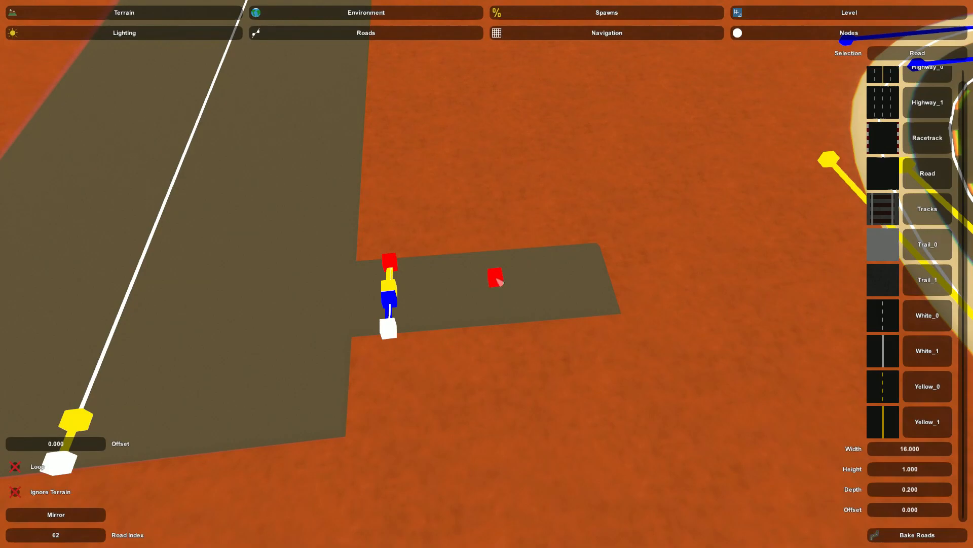
{"action": "right_click_drag", "start_coordinate": [496, 279], "coordinate": [567, 229]}
{"action": "key", "text": "s"}
{"action": "right_click_drag", "start_coordinate": [486, 273], "coordinate": [616, 310]}
{"action": "key", "text": "s"}
{"action": "key", "text": "a"}
{"action": "key", "text": "w"}
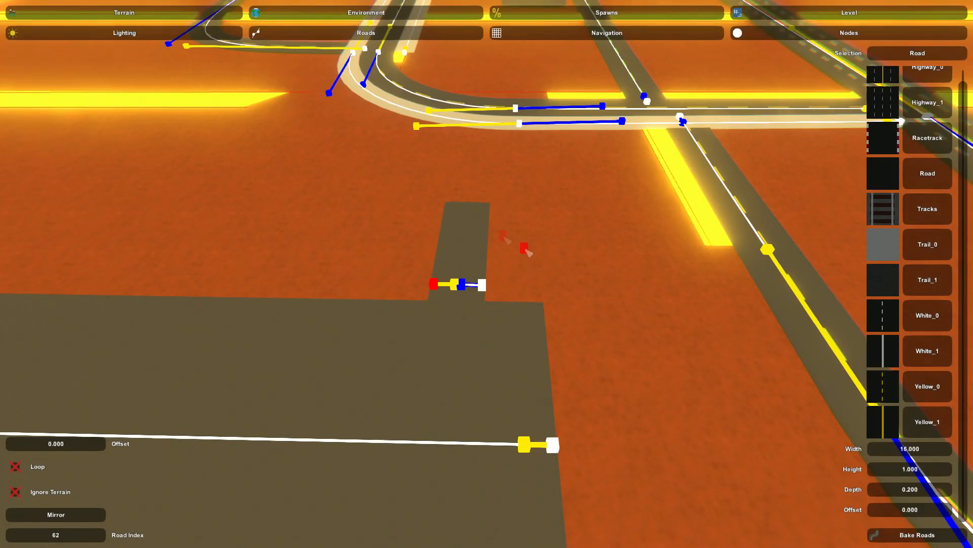
{"action": "left_click", "coordinate": [480, 283]}
{"action": "left_click", "coordinate": [431, 281]}
Review the whole road layout, including the wide road with its side section and the curved road's paths
{"action": "key", "text": "s"}
{"action": "right_click_drag", "start_coordinate": [492, 195], "coordinate": [512, 20]}
{"action": "key", "text": "d"}
{"action": "key", "text": "w"}
{"action": "key", "text": "a"}
{"action": "key", "text": "a"}
{"action": "right_click_drag", "start_coordinate": [421, 190], "coordinate": [487, 274]}
{"action": "key", "text": "w"}
{"action": "key", "text": "s"}
{"action": "key", "text": "w"}
{"action": "right_click_drag", "start_coordinate": [578, 277], "coordinate": [403, 289]}
{"action": "key", "text": "d"}
{"action": "key", "text": "w"}
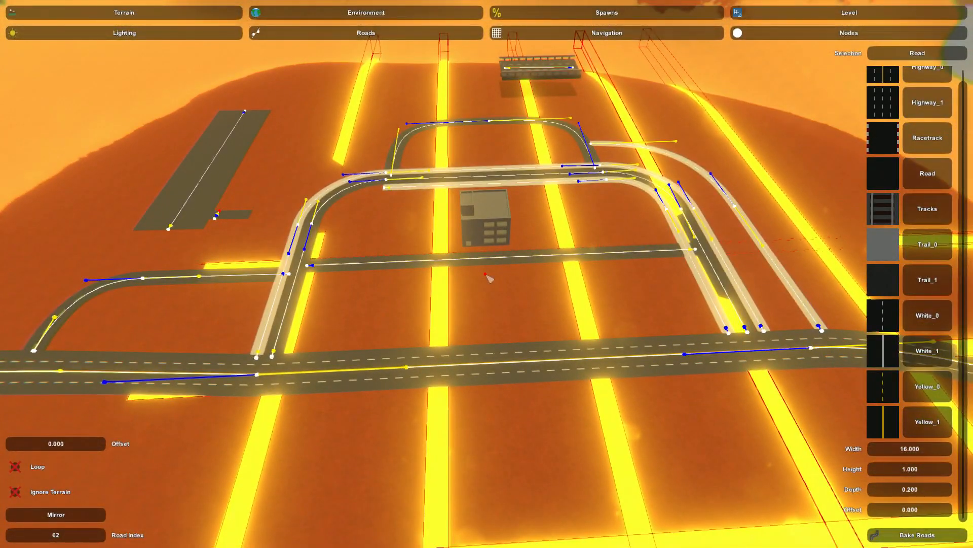